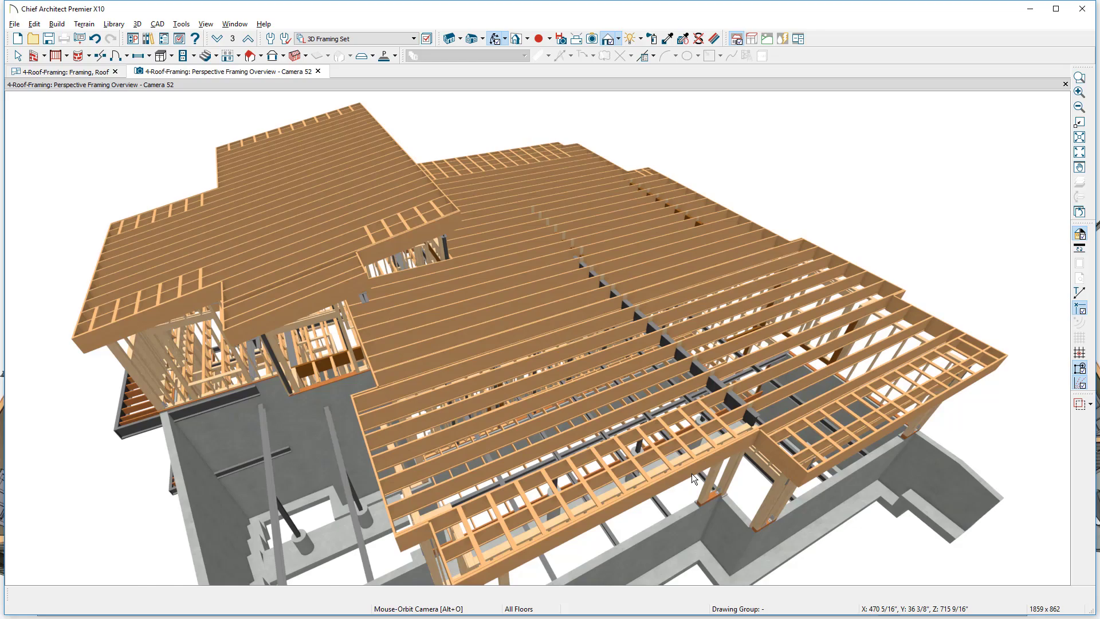
- Draw a long north–south steel roof beam up the third-floor framing plan and check it in 3D
drag(692, 474, 1043, 578)
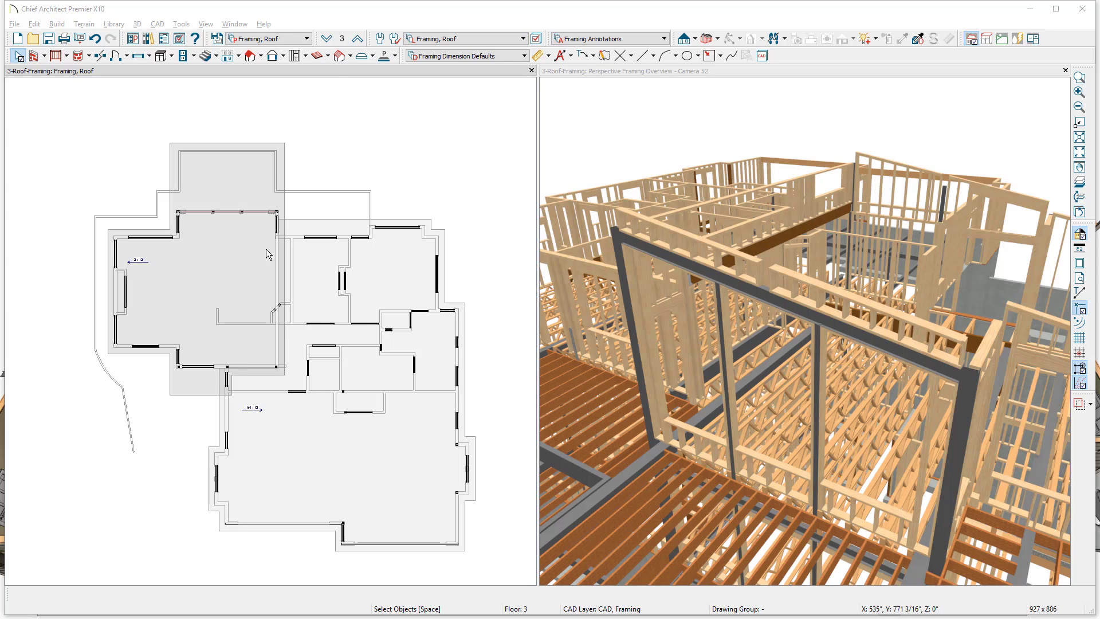
click(350, 56)
click(362, 110)
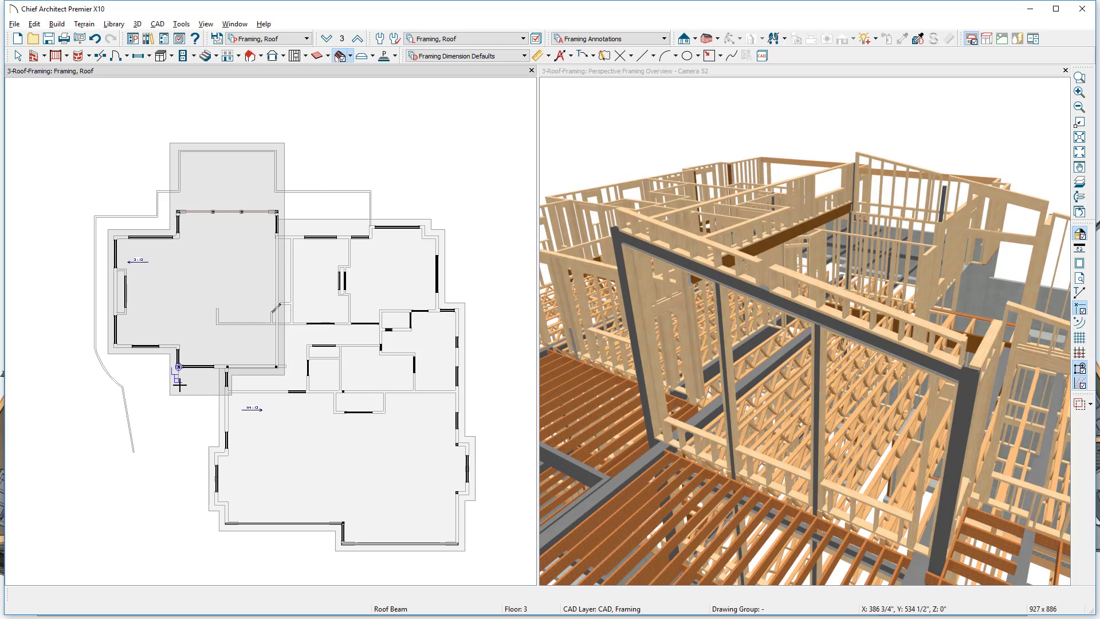
drag(178, 394, 183, 142)
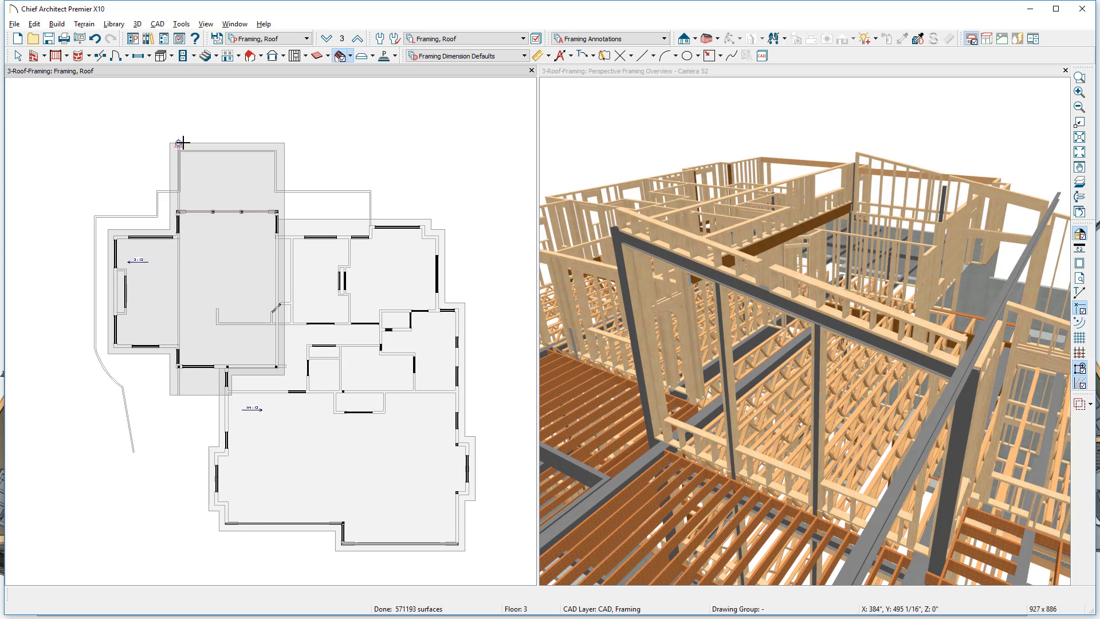
middle_drag(797, 352, 753, 376)
click(693, 389)
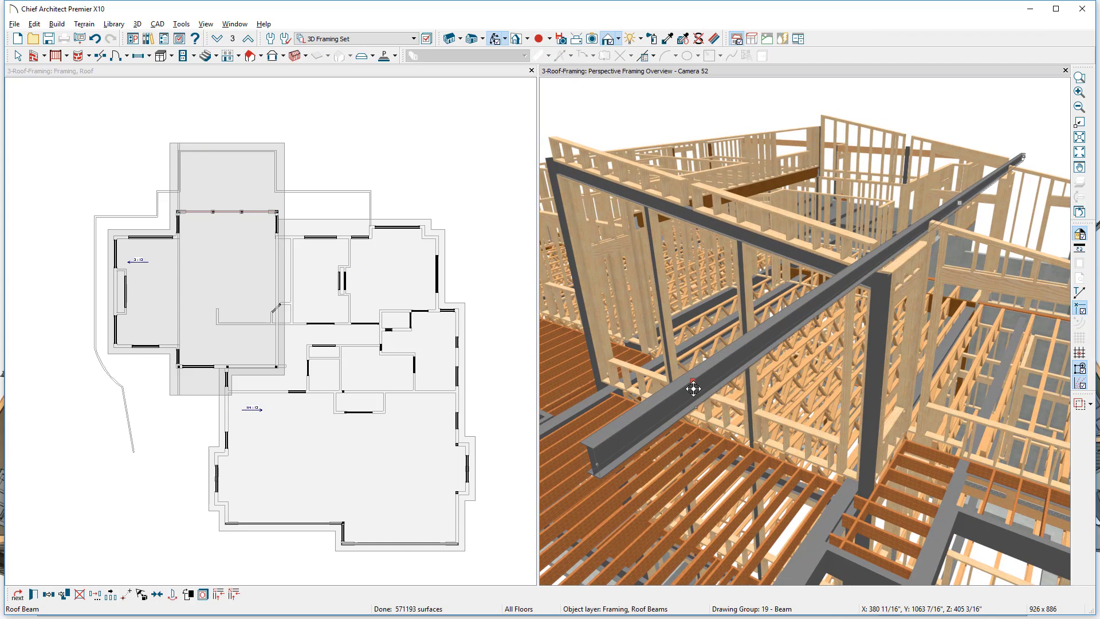
- Make the roof beam 12" deep and 8" wide with the custom label W12 X 40 I-BEAM
double_click(693, 389)
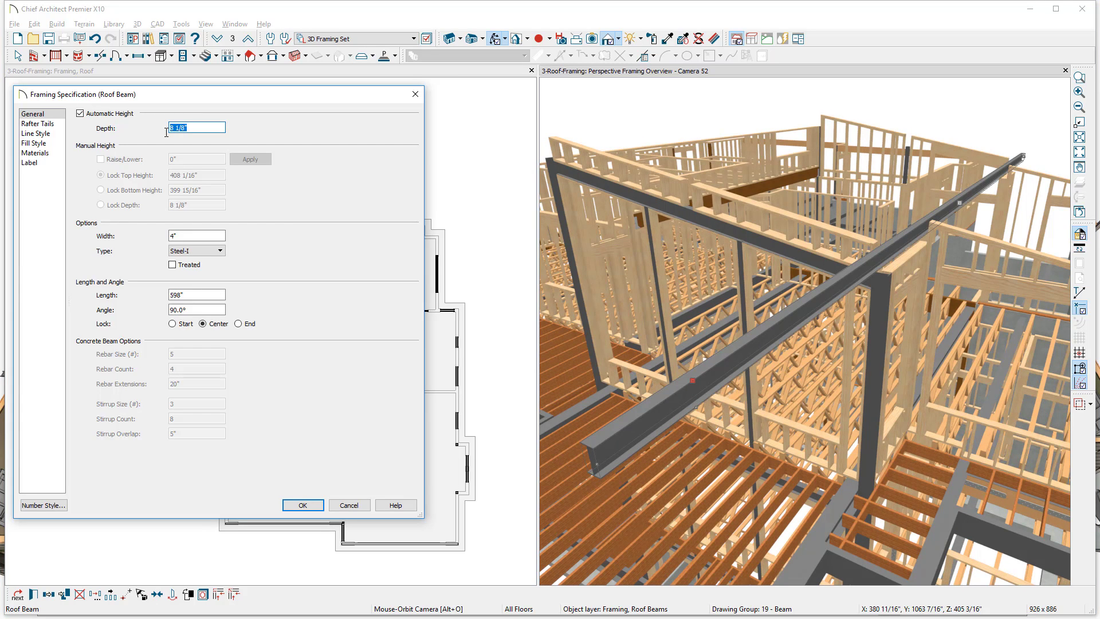
text(12)
click(187, 233)
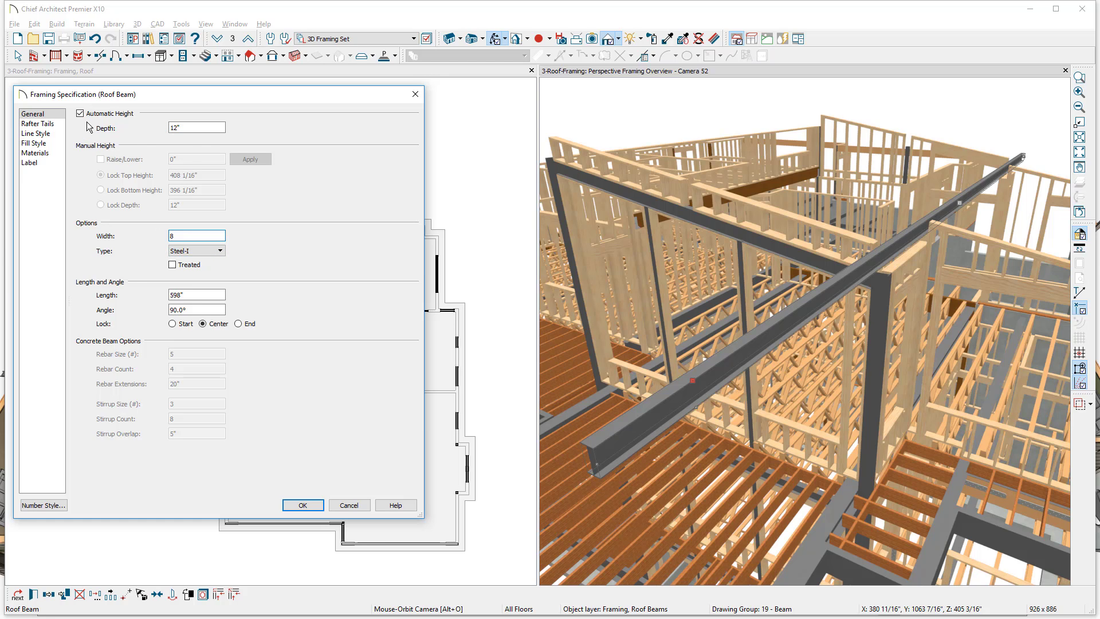
click(48, 164)
click(143, 156)
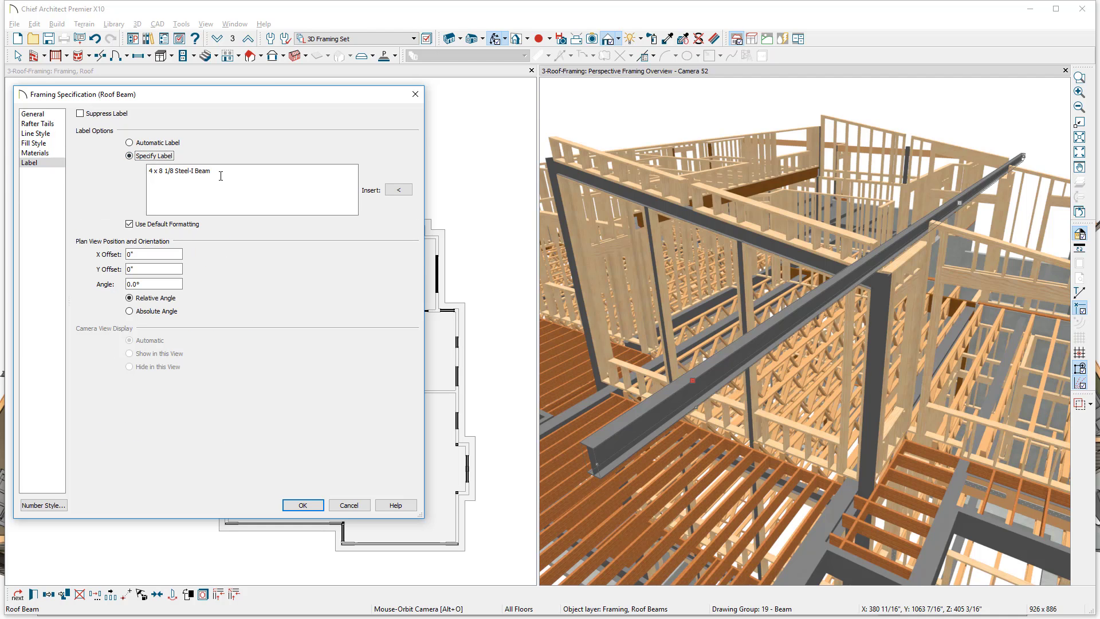
drag(215, 171, 111, 170)
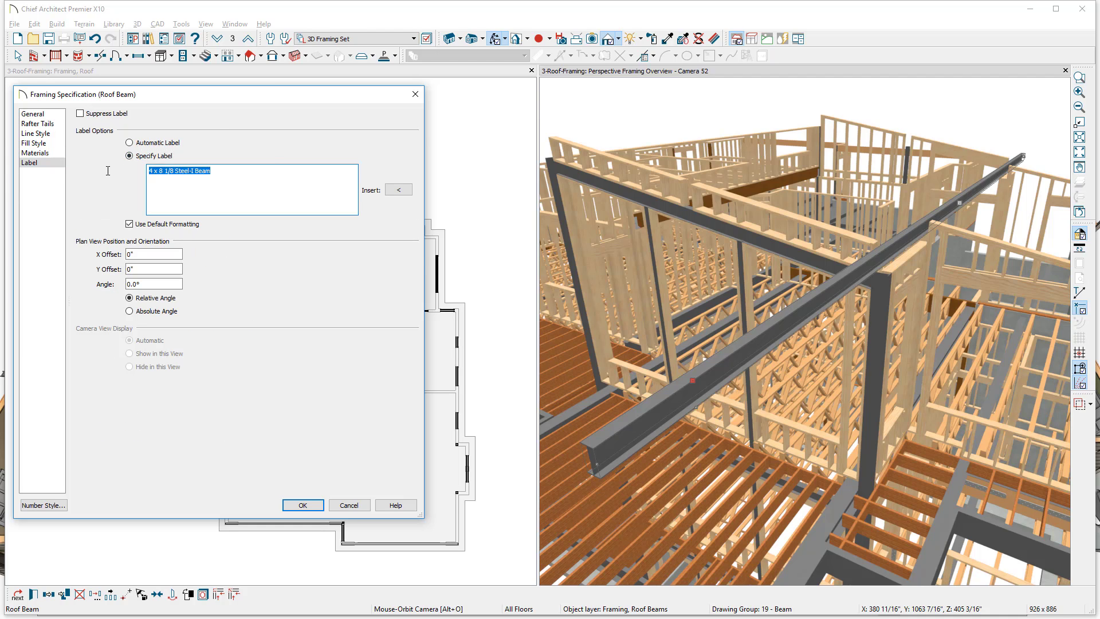
text(W12 X 40 I-BEAM)
click(290, 508)
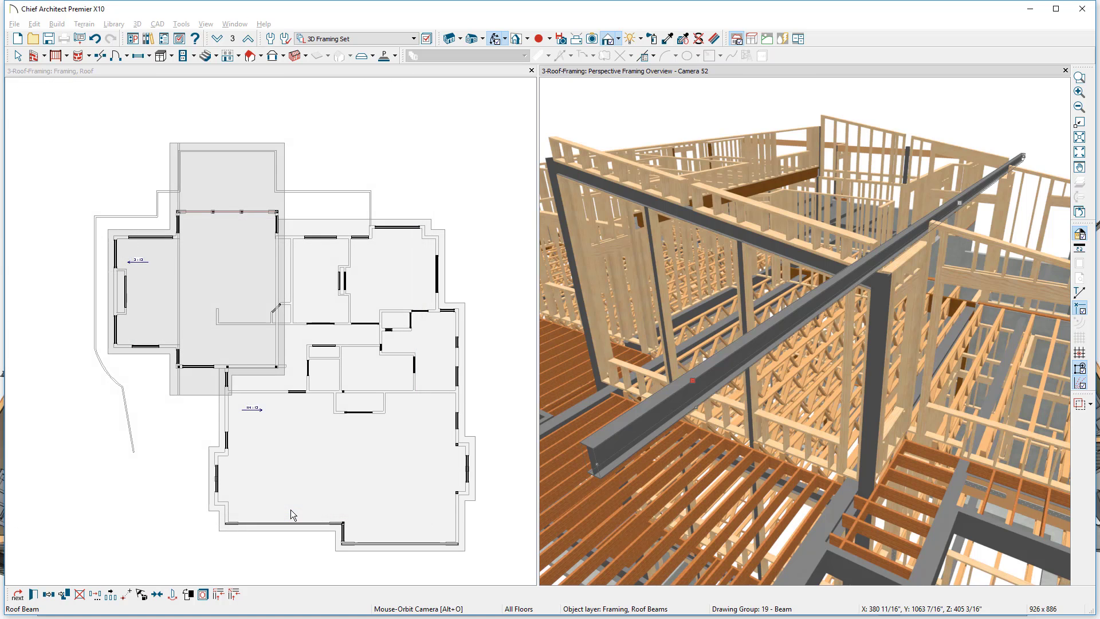
- Copy the roof beam and place the copy east of the original
click(179, 308)
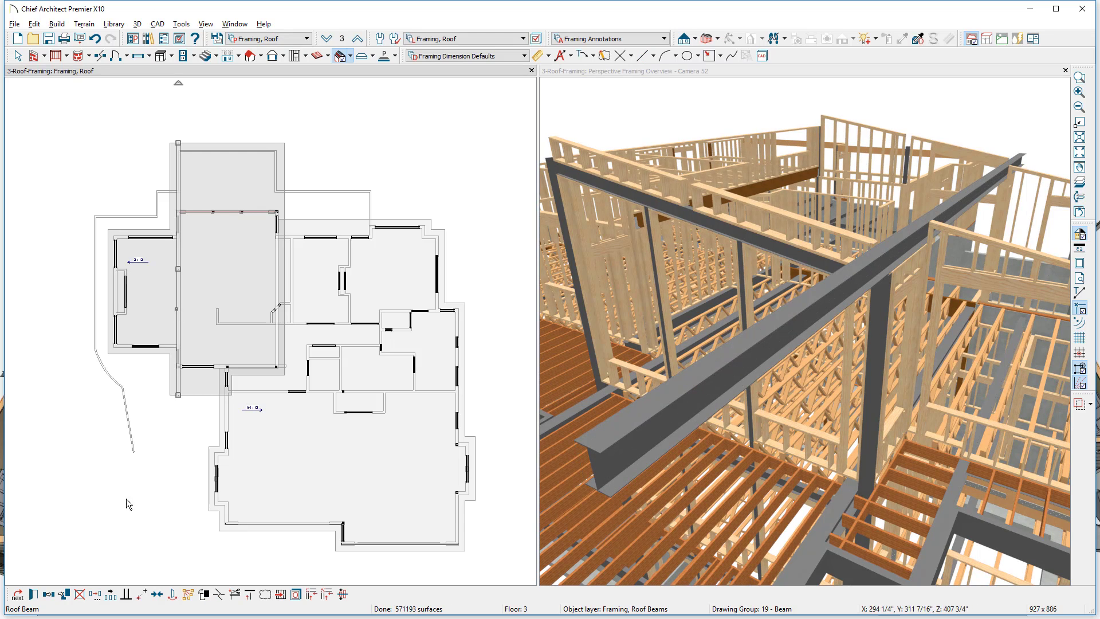
click(49, 596)
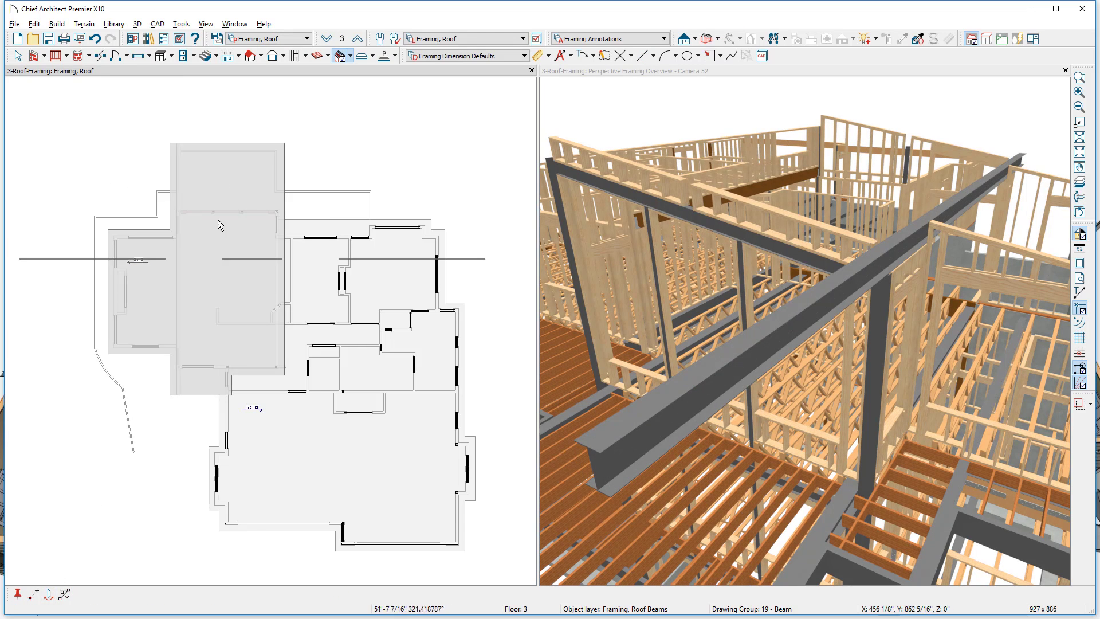
click(228, 188)
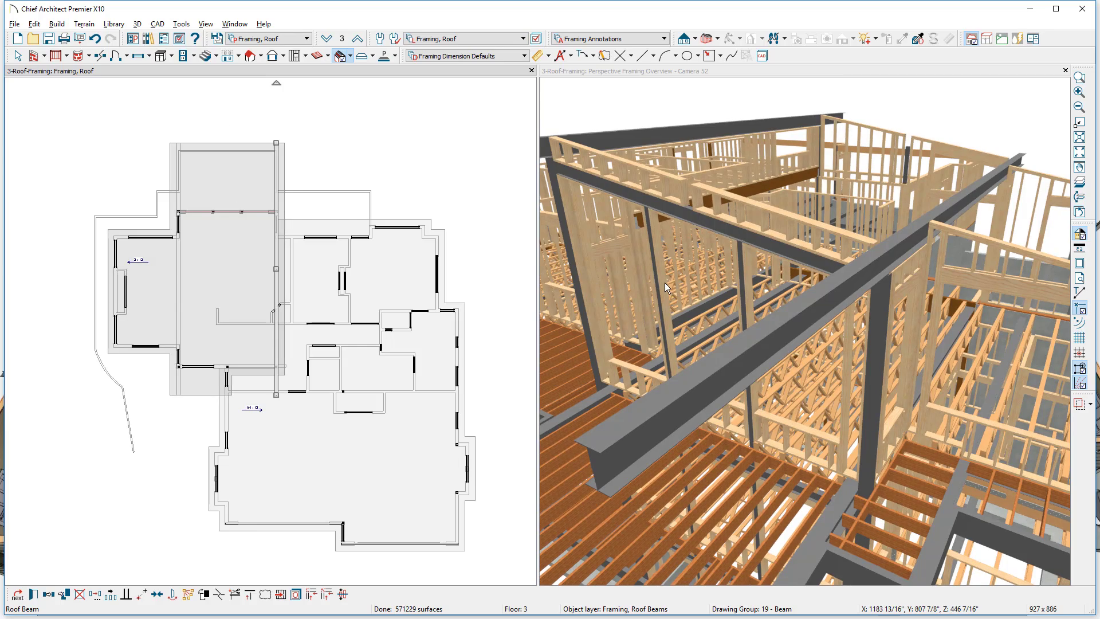
drag(664, 284, 679, 180)
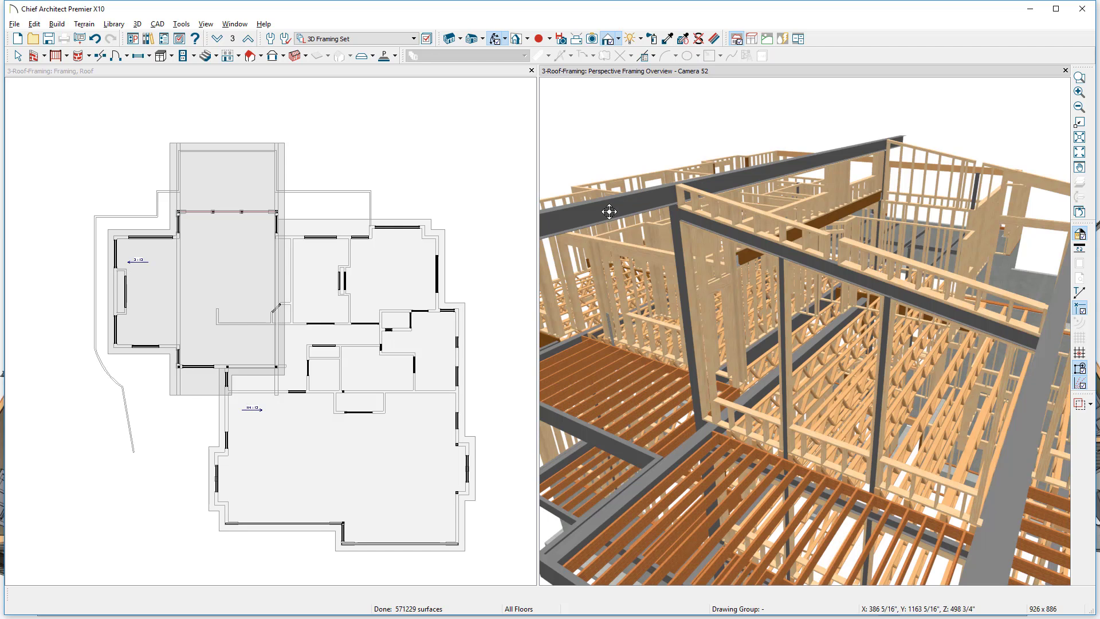
- Move the original roof beam rightward across the plan by its midpoint
click(181, 290)
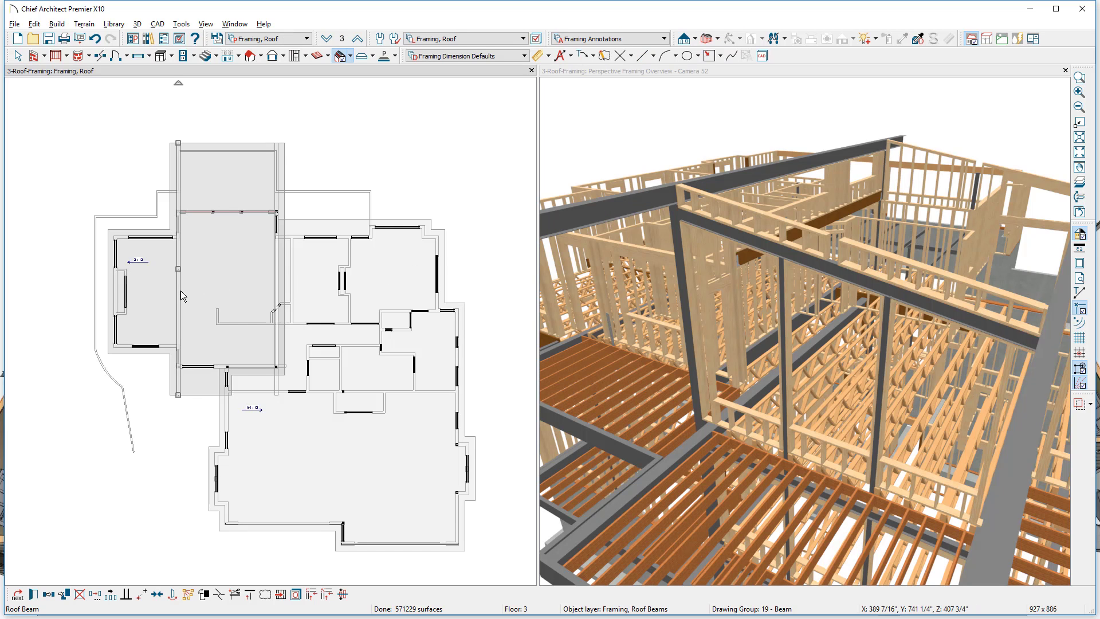
click(177, 269)
drag(178, 270, 235, 270)
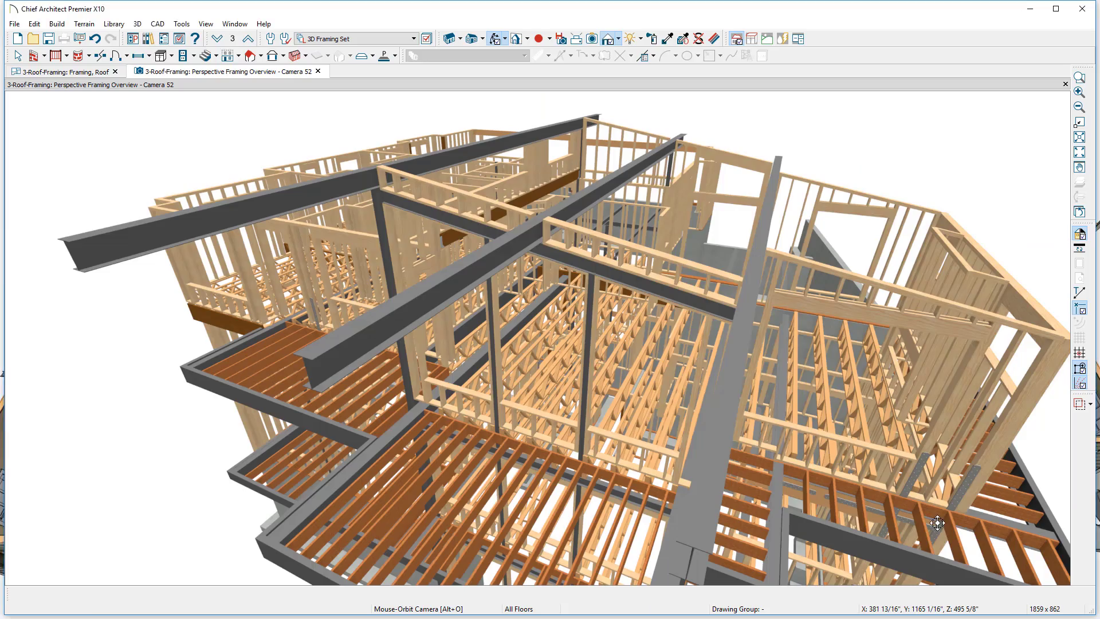
- Shorten one steel roof beam from its end handle in the 3D framing view
drag(937, 524, 298, 393)
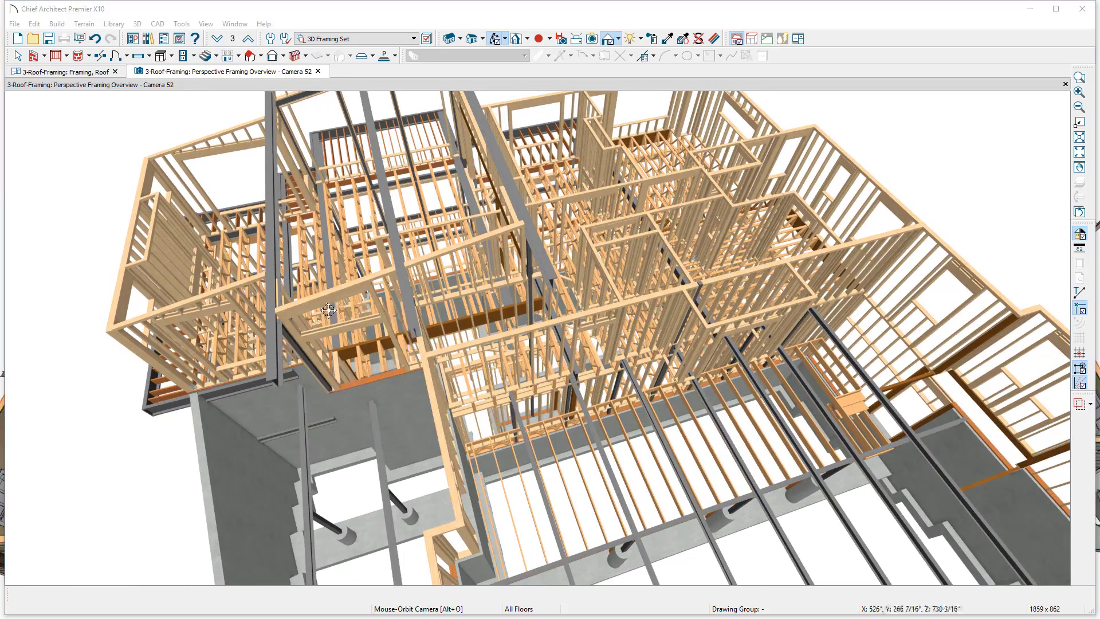
click(554, 269)
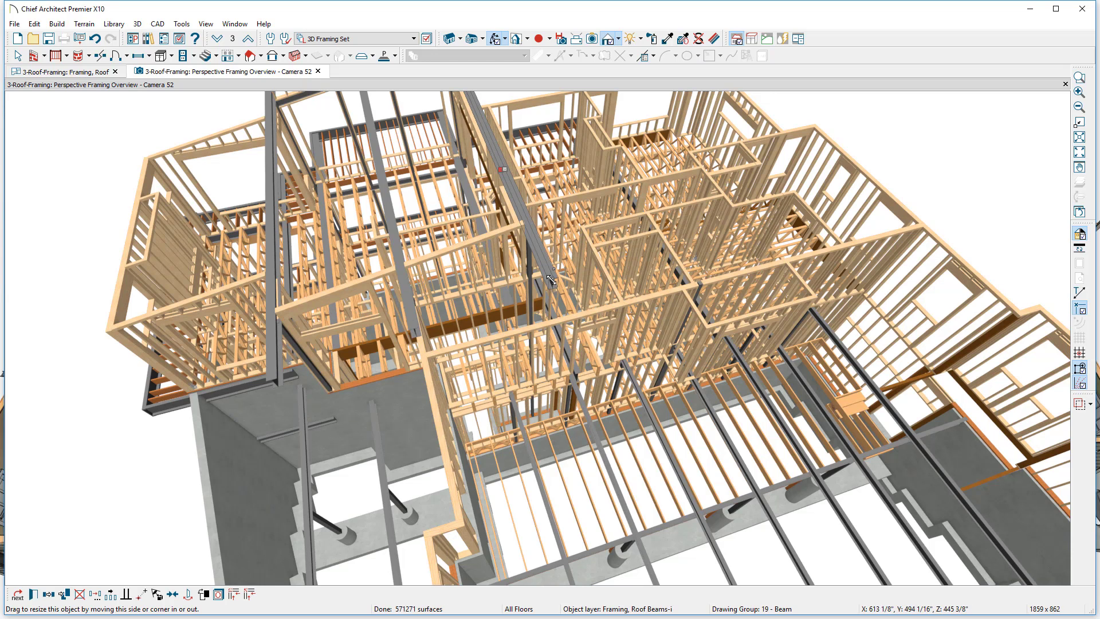
drag(554, 281, 525, 221)
key(Escape)
middle_drag(524, 221, 610, 395)
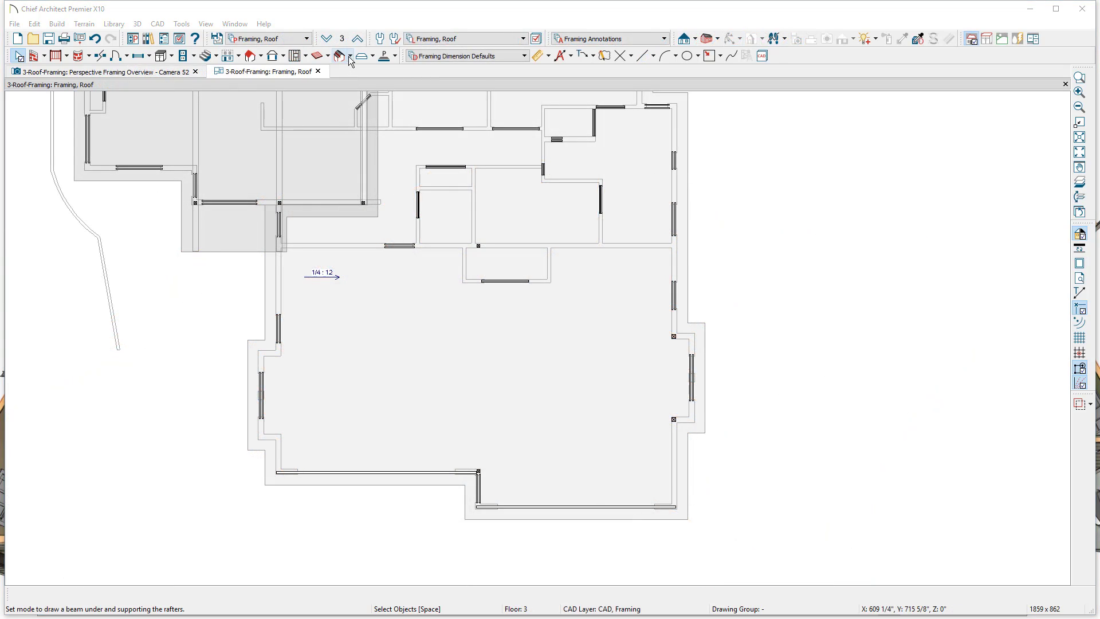
- Draw a long beam south to the bottom wall and a short beam down from the east wall corner
click(350, 56)
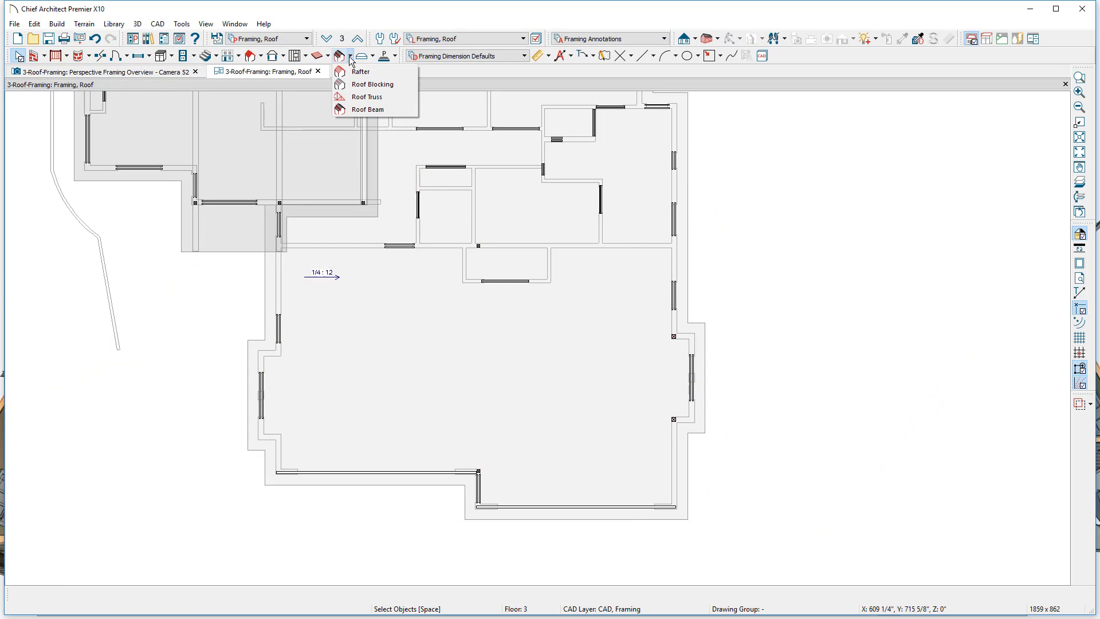
click(367, 108)
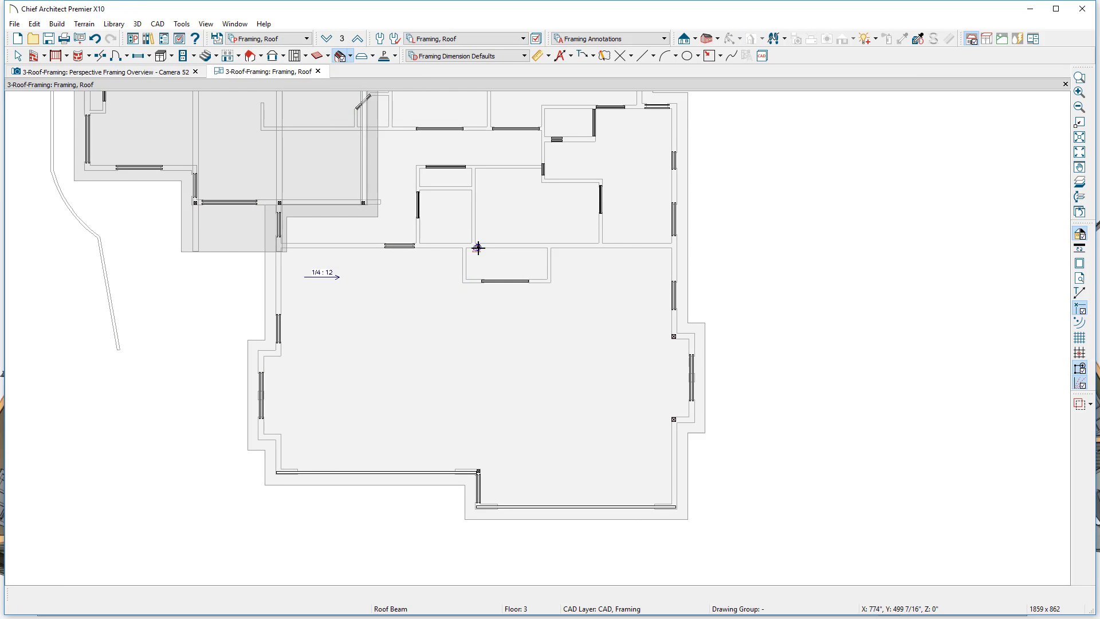
drag(479, 246, 480, 471)
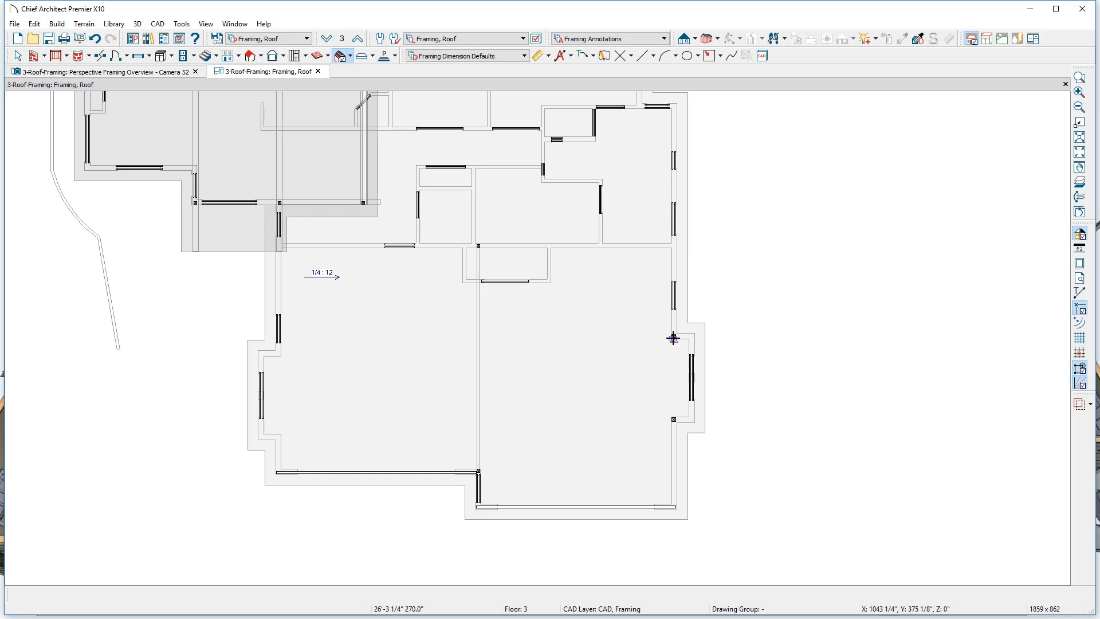
drag(673, 338, 673, 418)
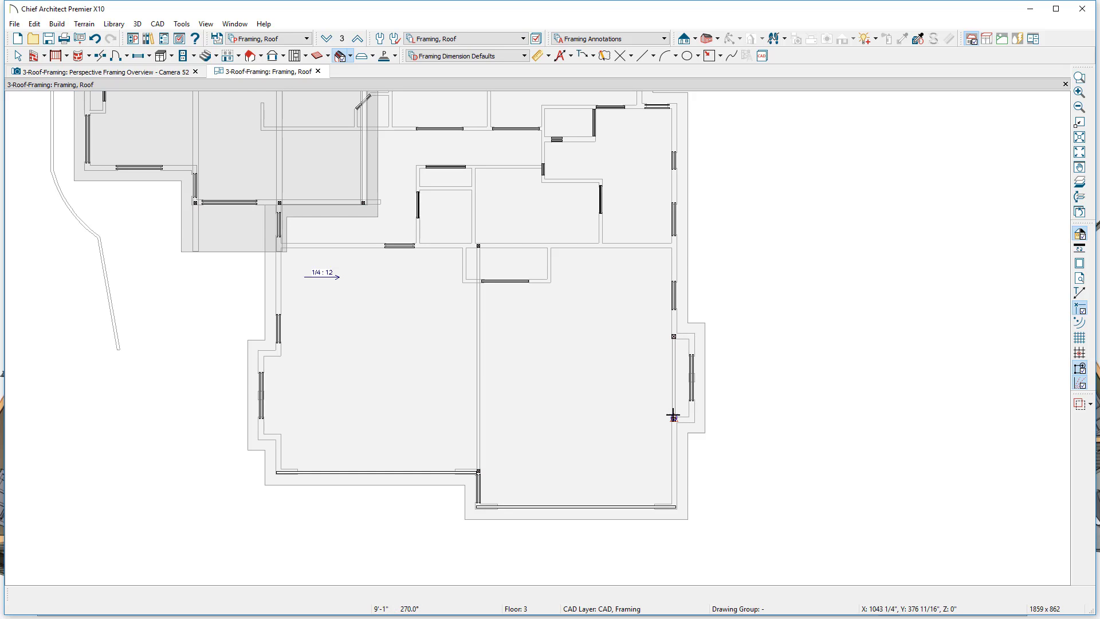
click(478, 359)
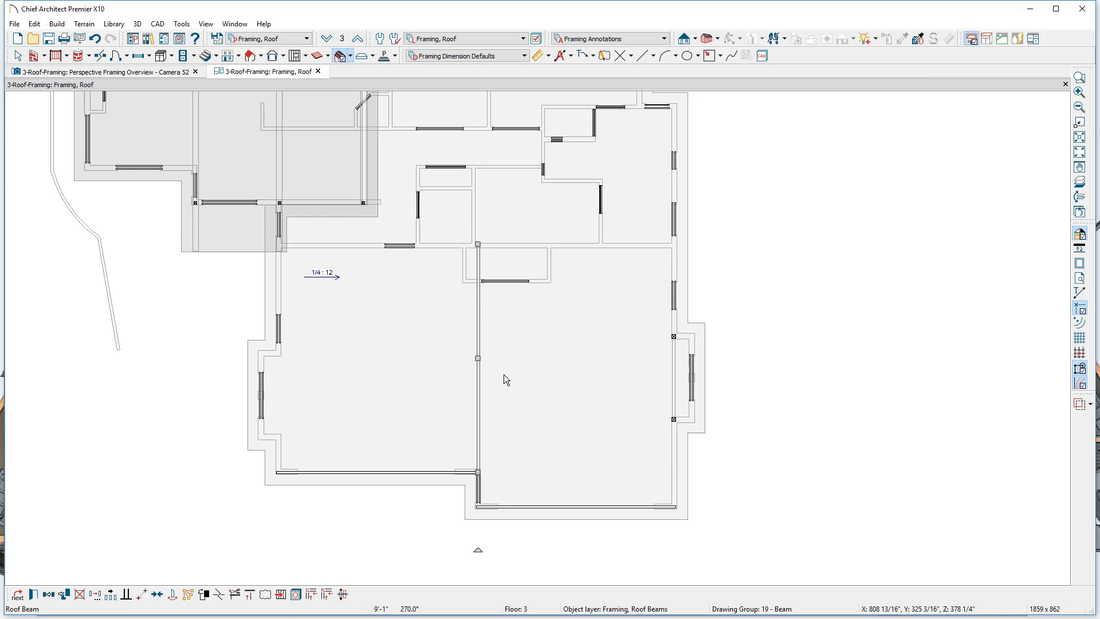
- Set the beam to 18" deep and 6" wide with a manual height of 373 5/8"
text(e)
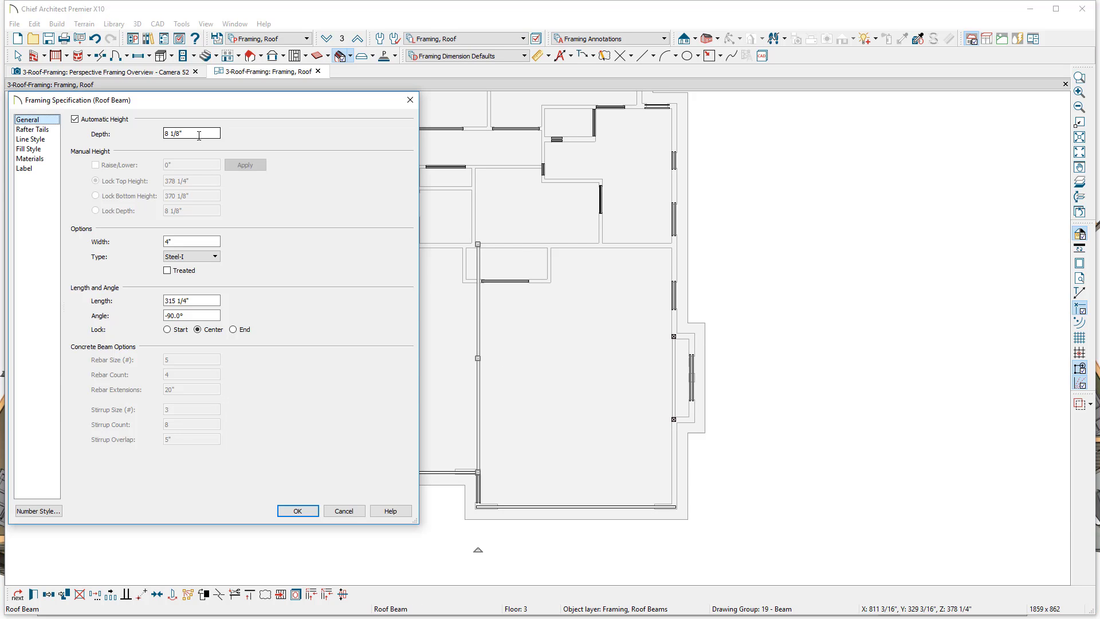
text(1)
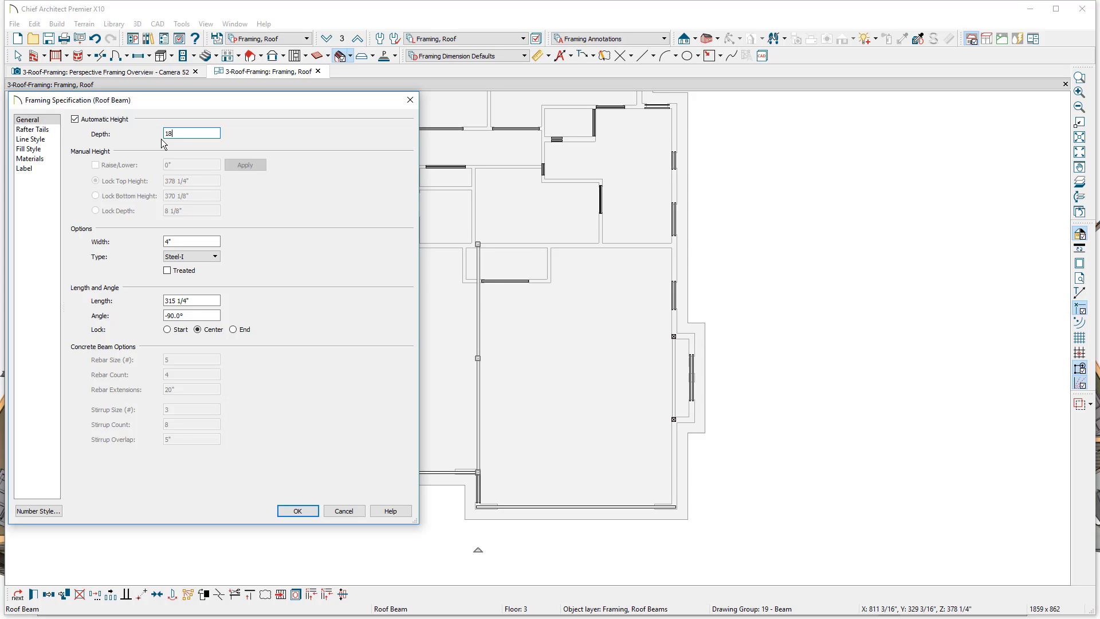
text(8)
key(Tab)
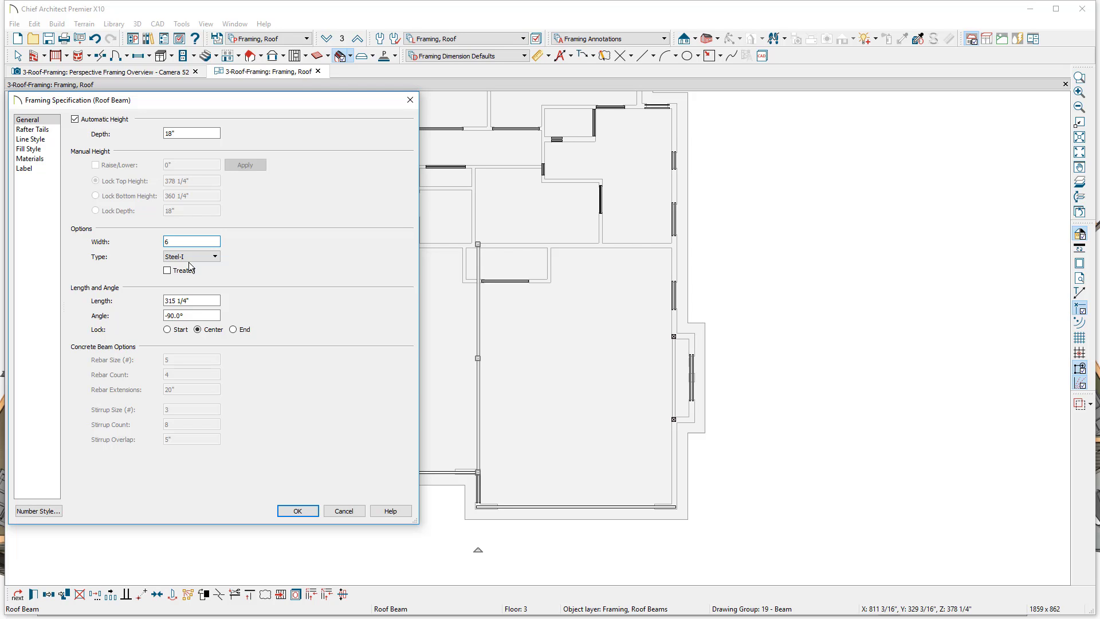
click(74, 119)
click(96, 211)
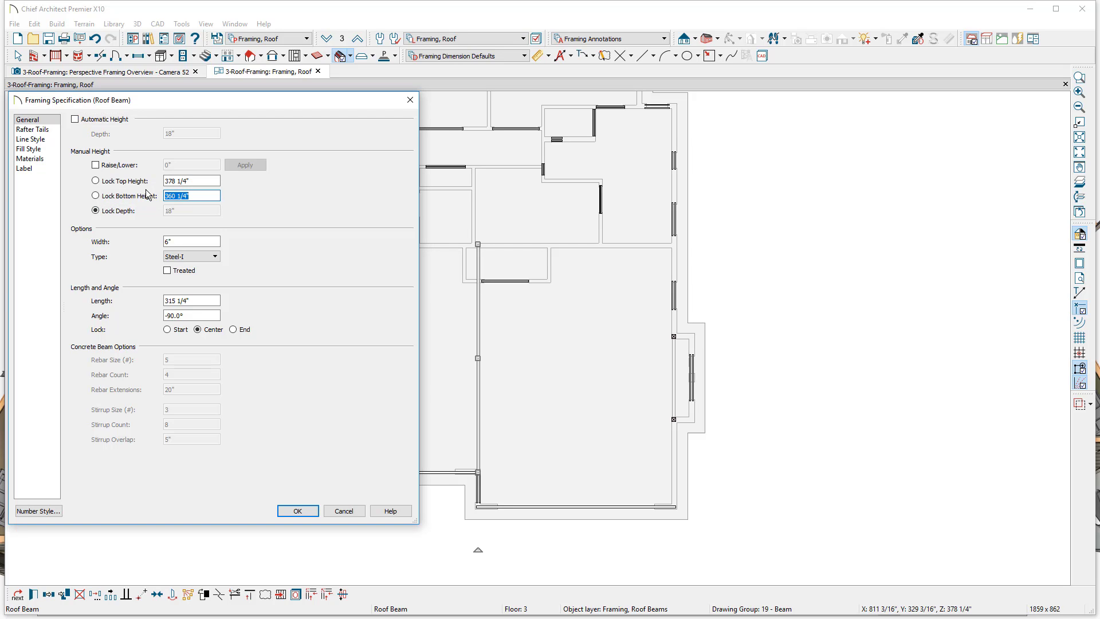
text(373 5/8")
- Give the beam the custom label W 18 x 46 Steel-I Beam
click(39, 169)
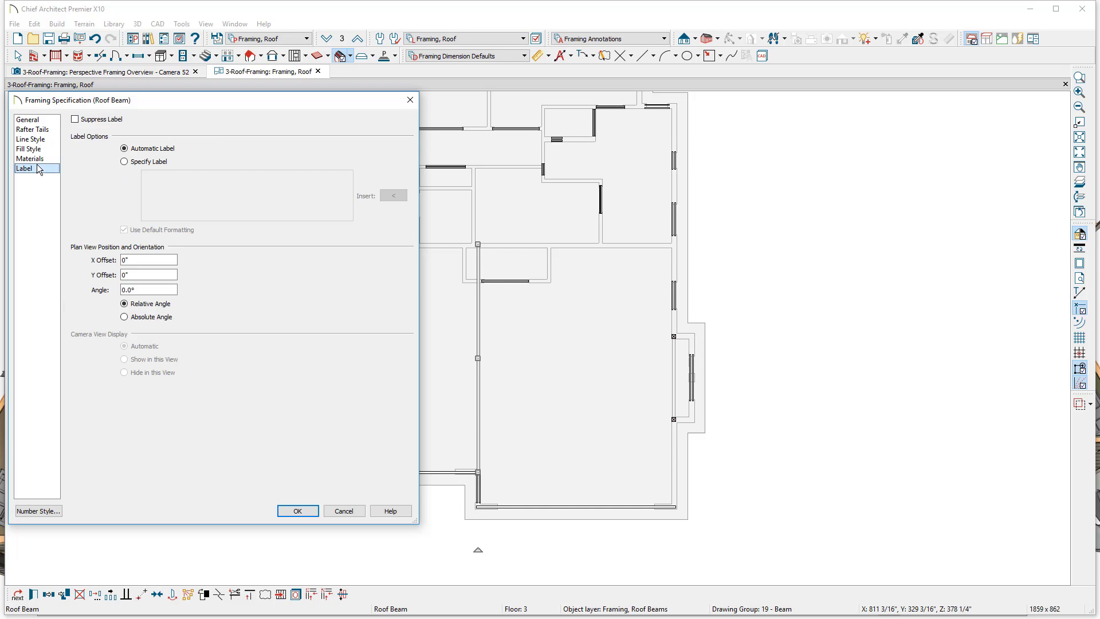
click(144, 163)
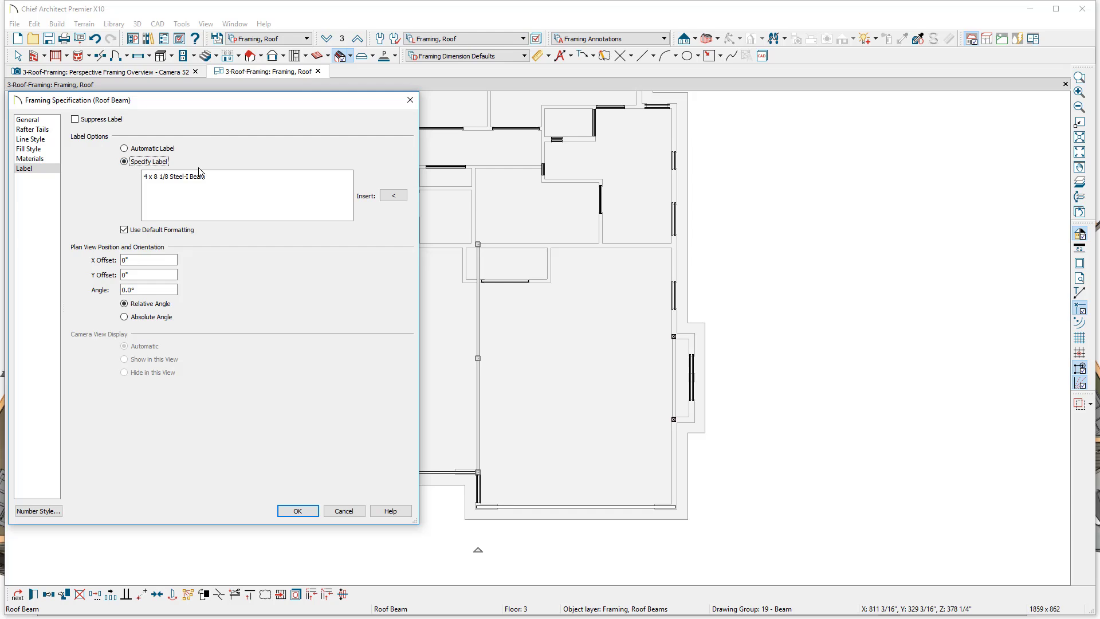
drag(165, 176, 112, 178)
text(W 18 x 46)
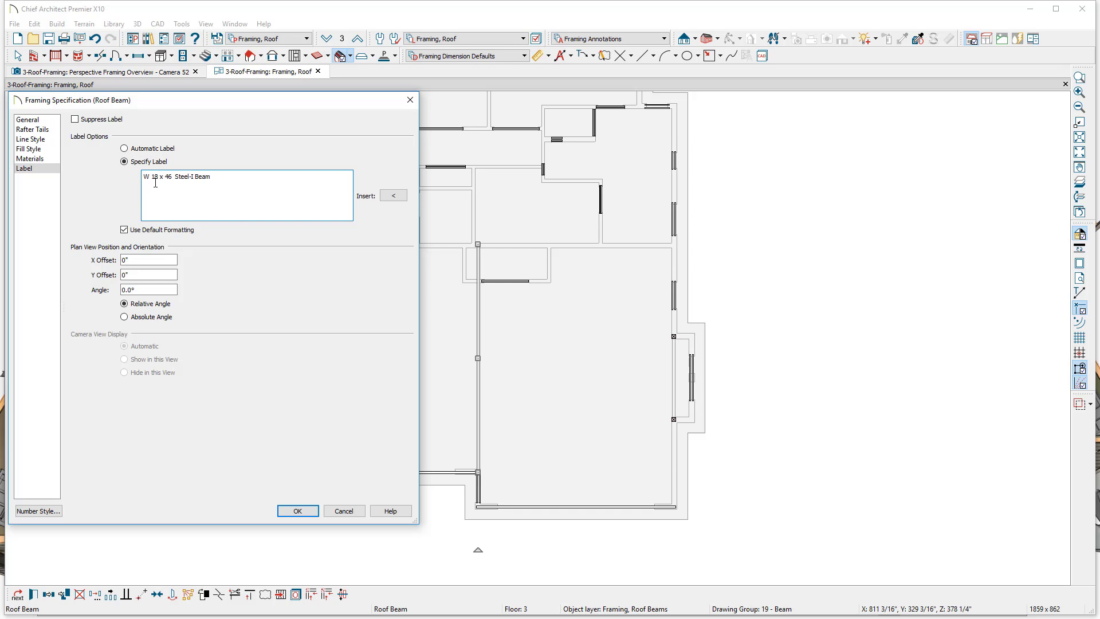
key(Return)
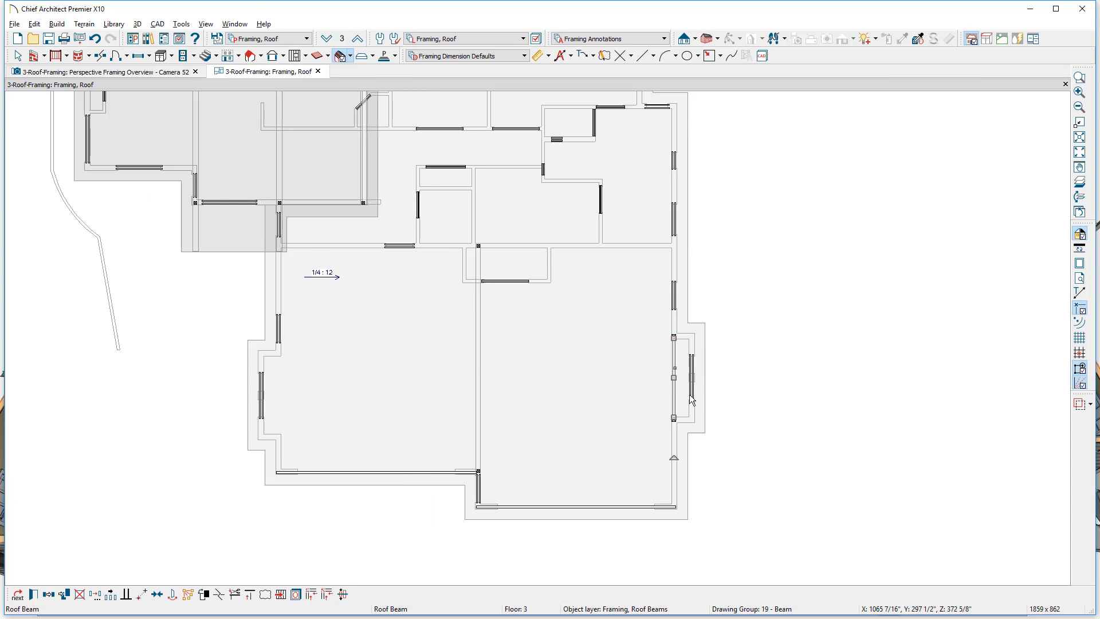
- Make the short beam a 12" deep, 5 1/8" wide Glulam with locked depth and 373 5/8" bottom height
double_click(703, 409)
text(12)
key(Tab)
text(5.125)
click(171, 258)
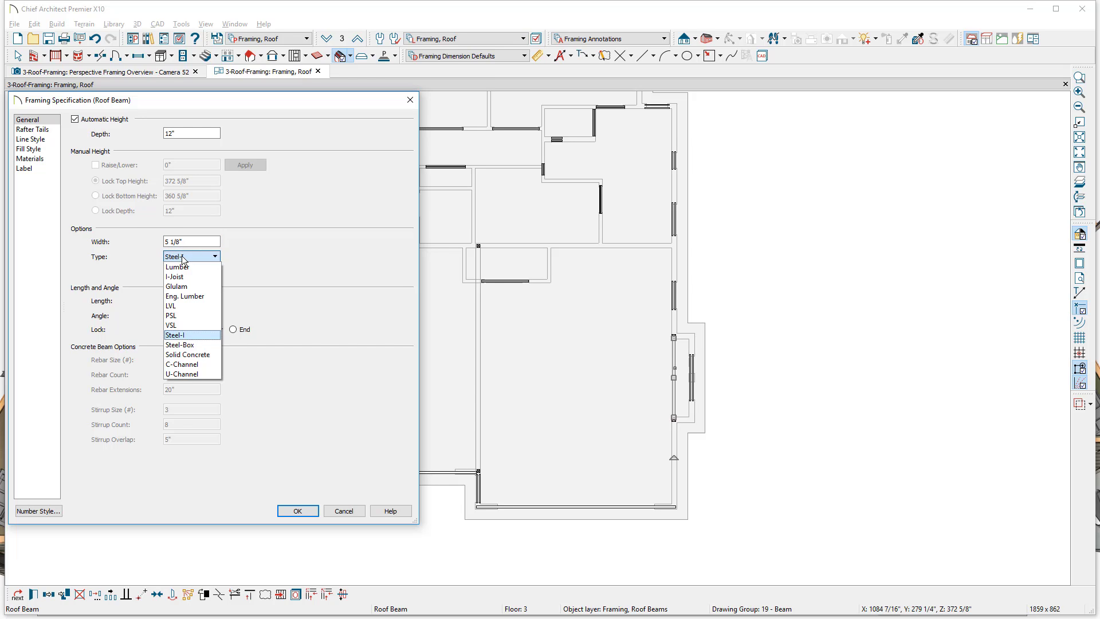
click(195, 287)
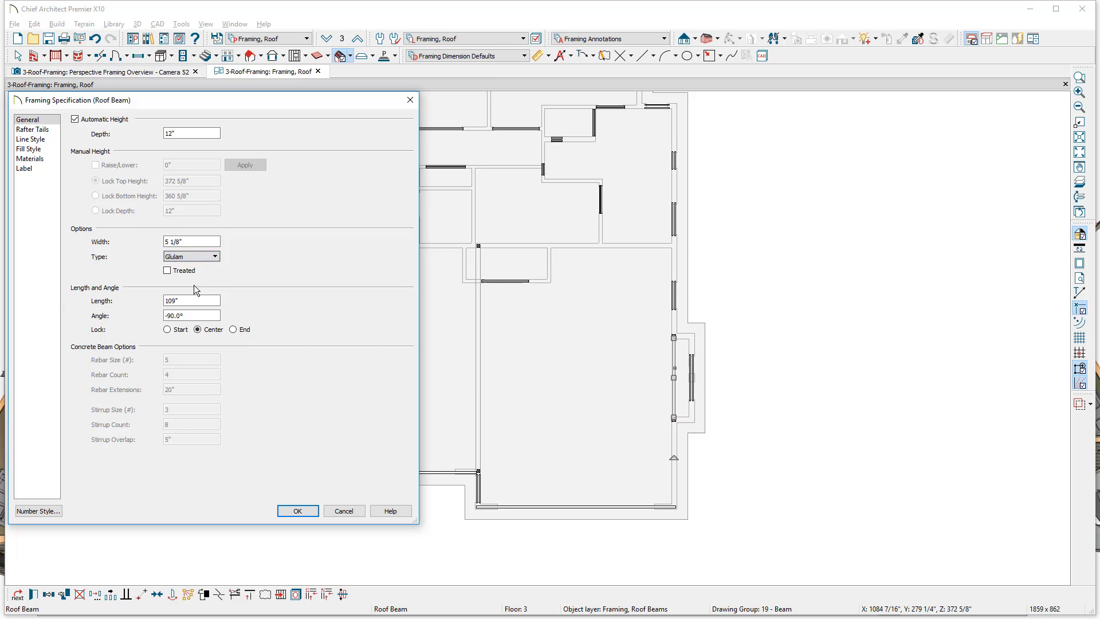
click(95, 120)
click(95, 122)
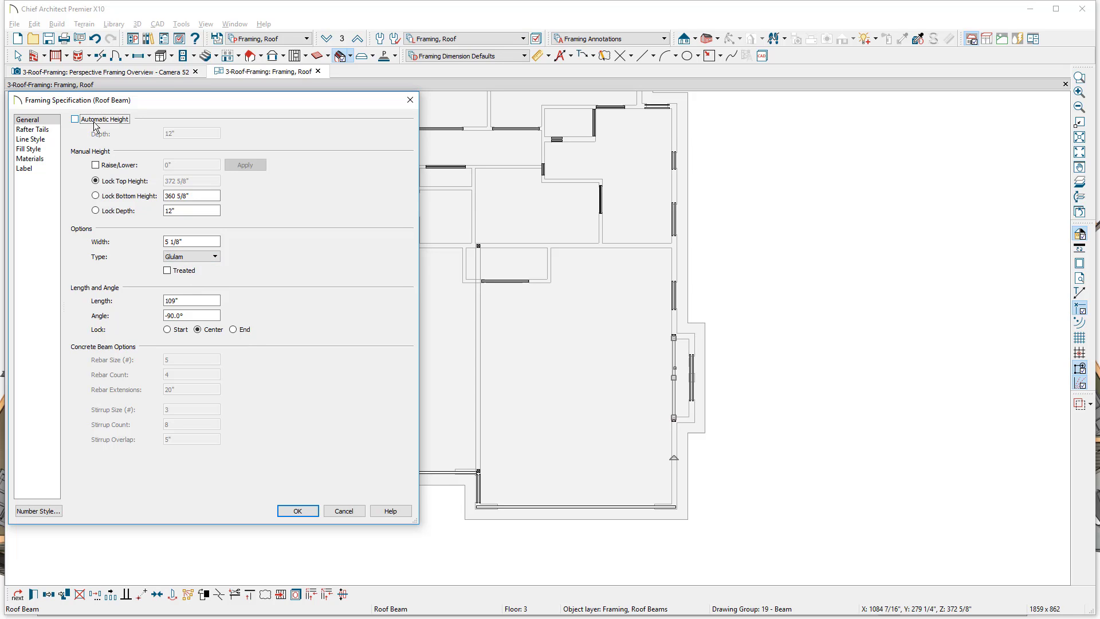
click(102, 211)
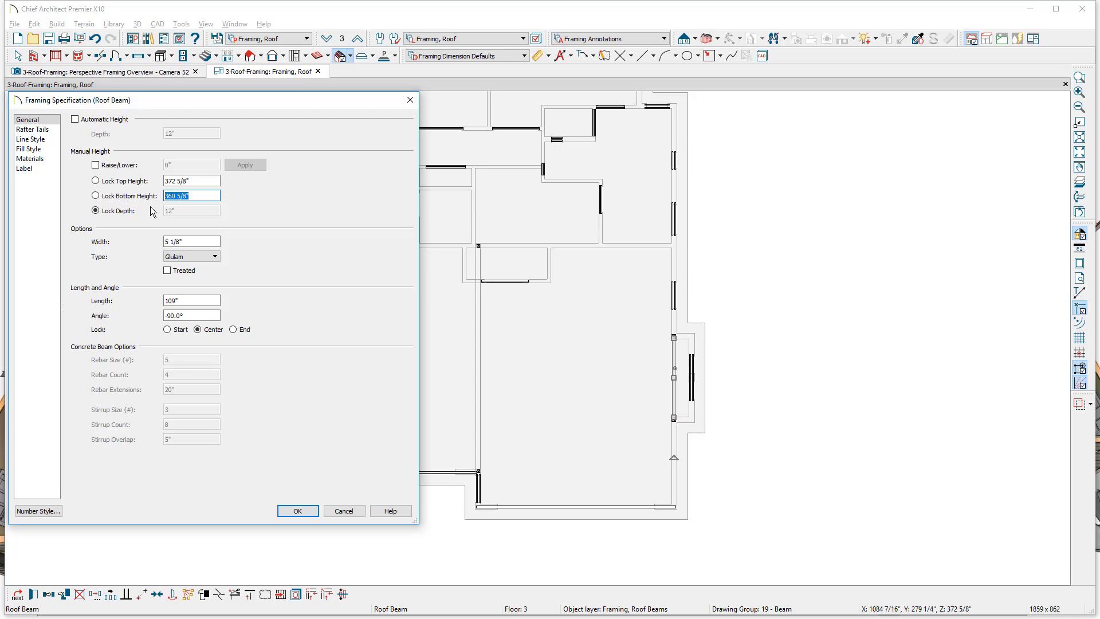
text(373 5/8)
click(290, 512)
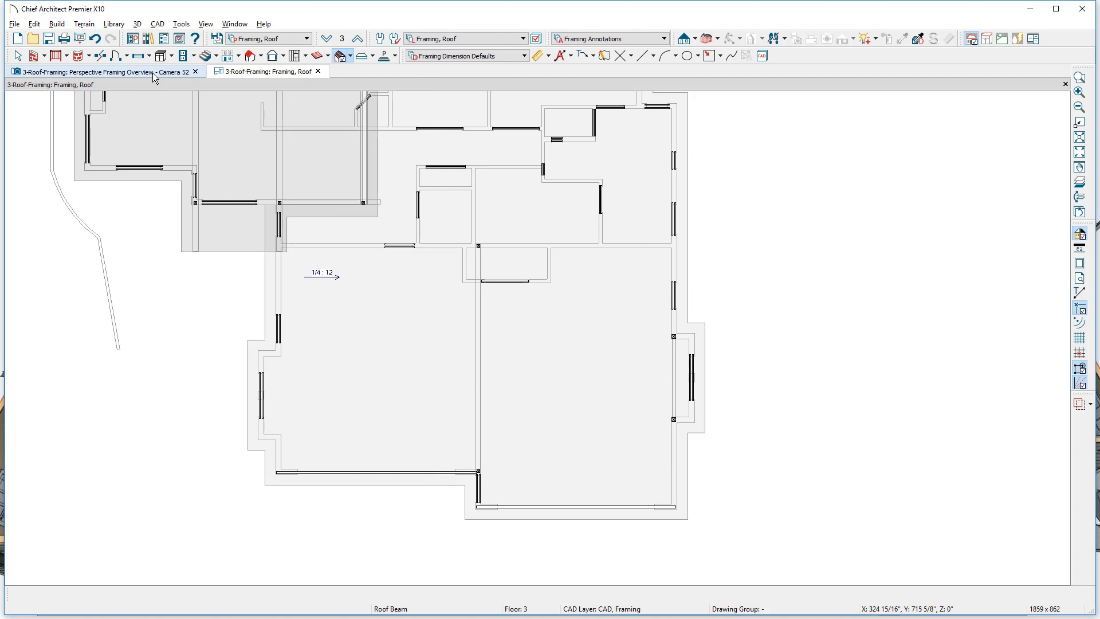
- In the 3D overview, paint the grey glulam beam with the sampled Fir Framing, Structural material
click(155, 75)
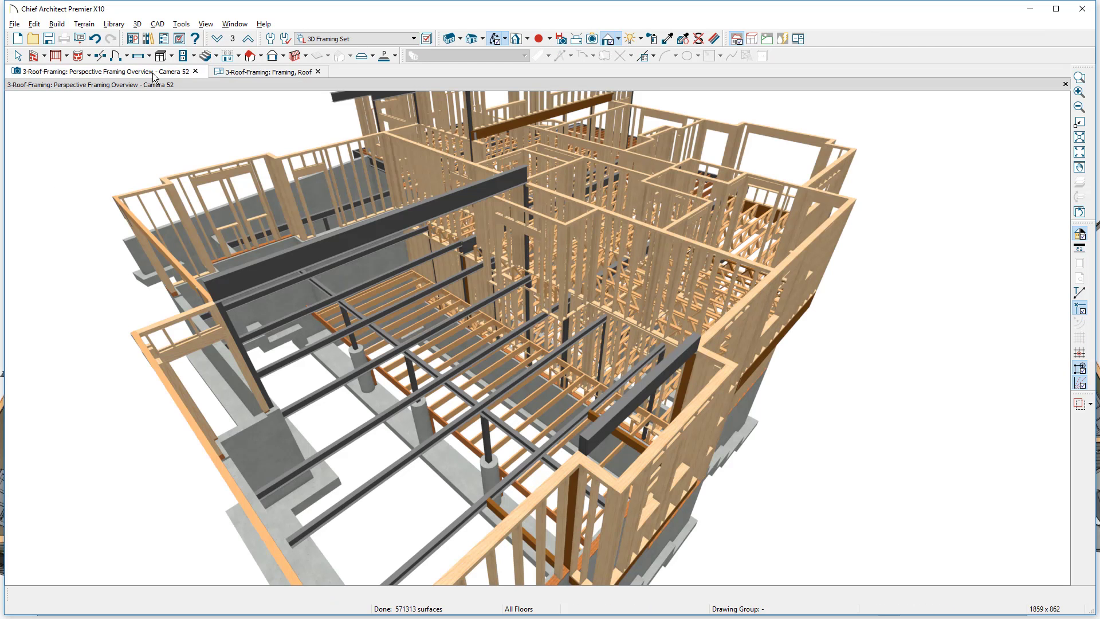
click(667, 38)
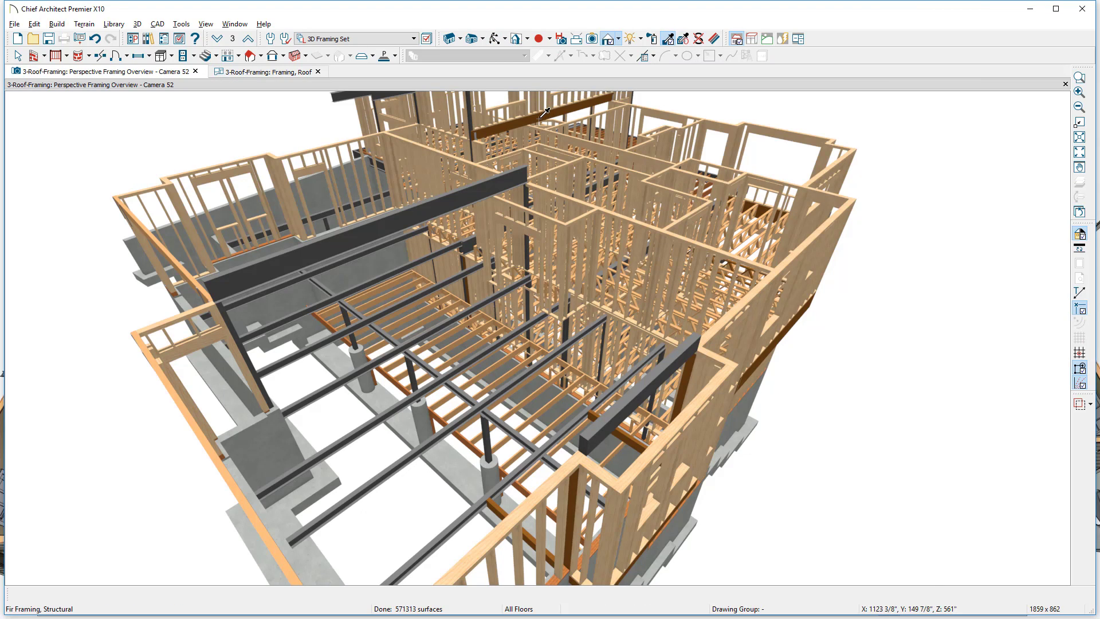
click(540, 116)
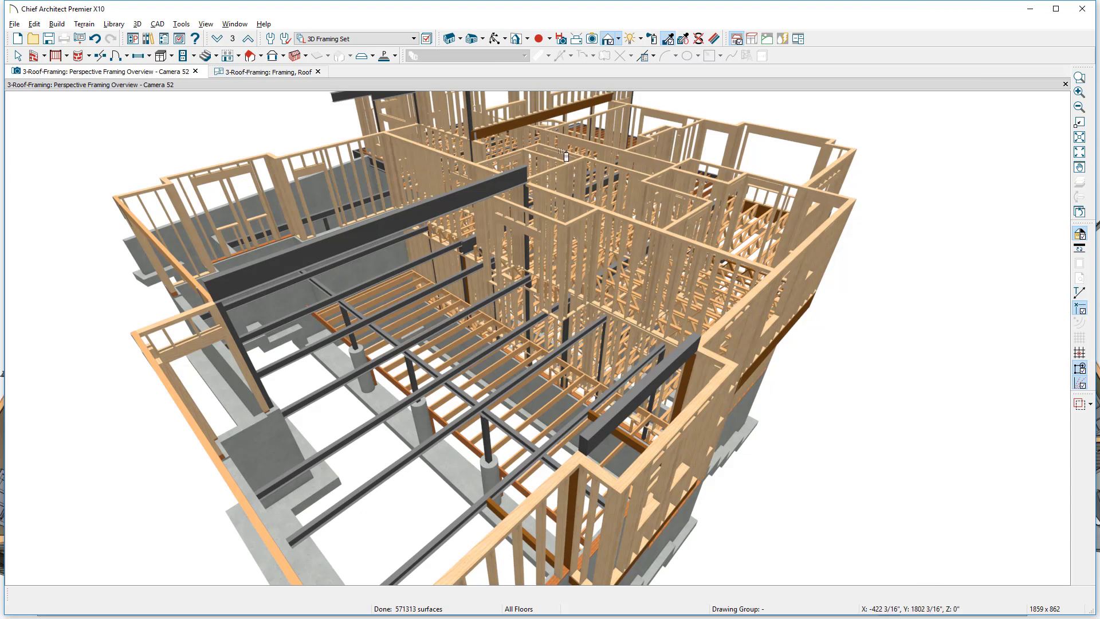
click(657, 388)
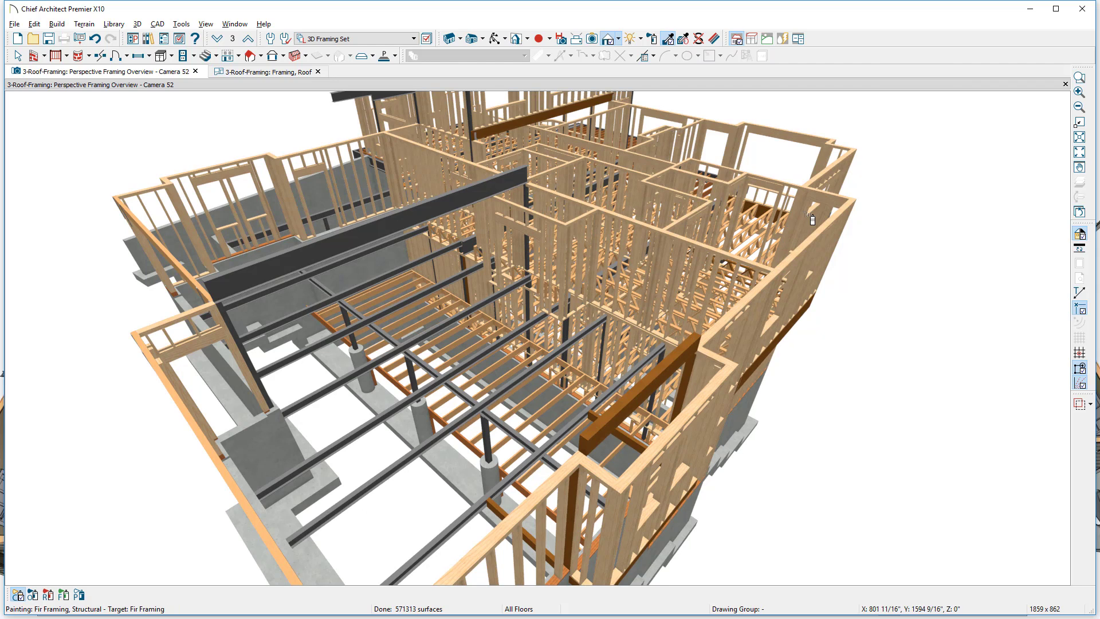
- On the roof framing plan, copy the upper-right room's roof beam into the room to its left
key(space)
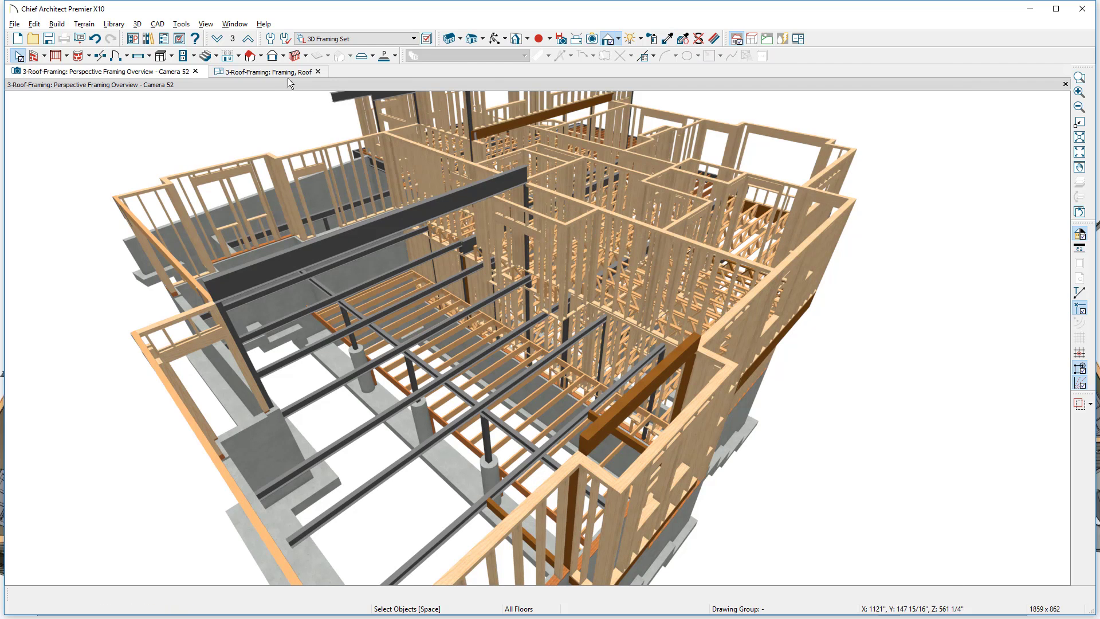
click(287, 73)
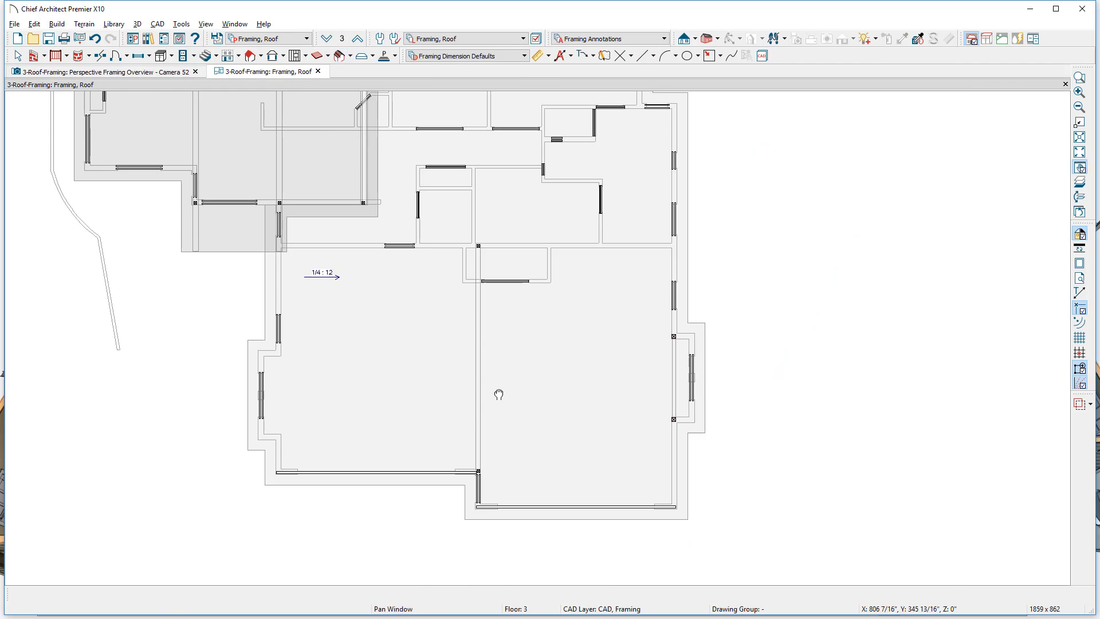
scroll(660, 453, up, 3)
click(660, 453)
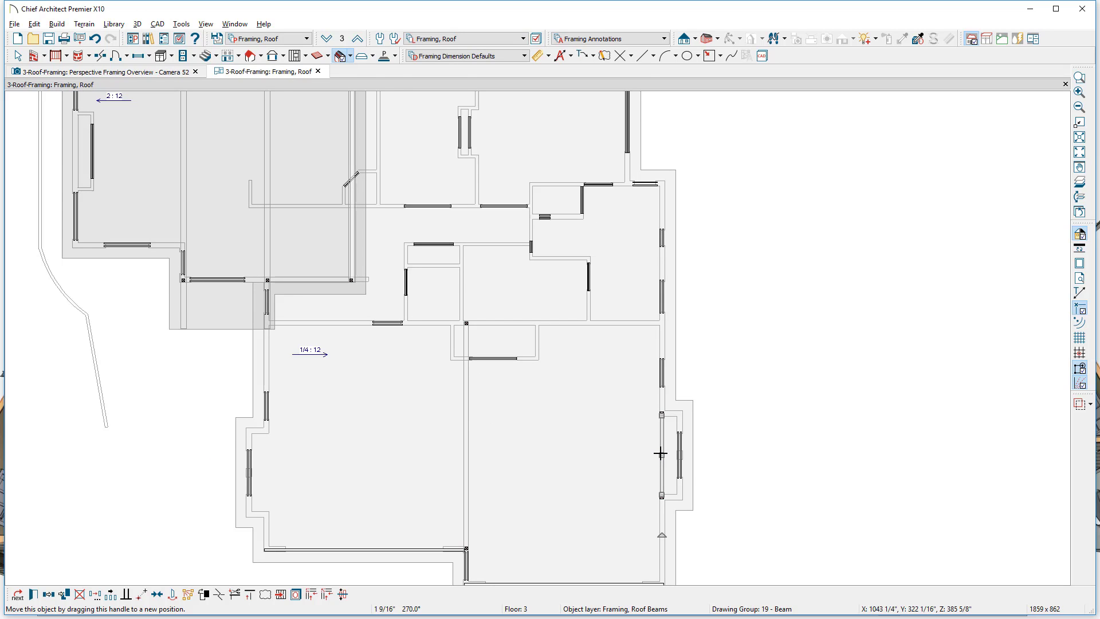
key(Escape)
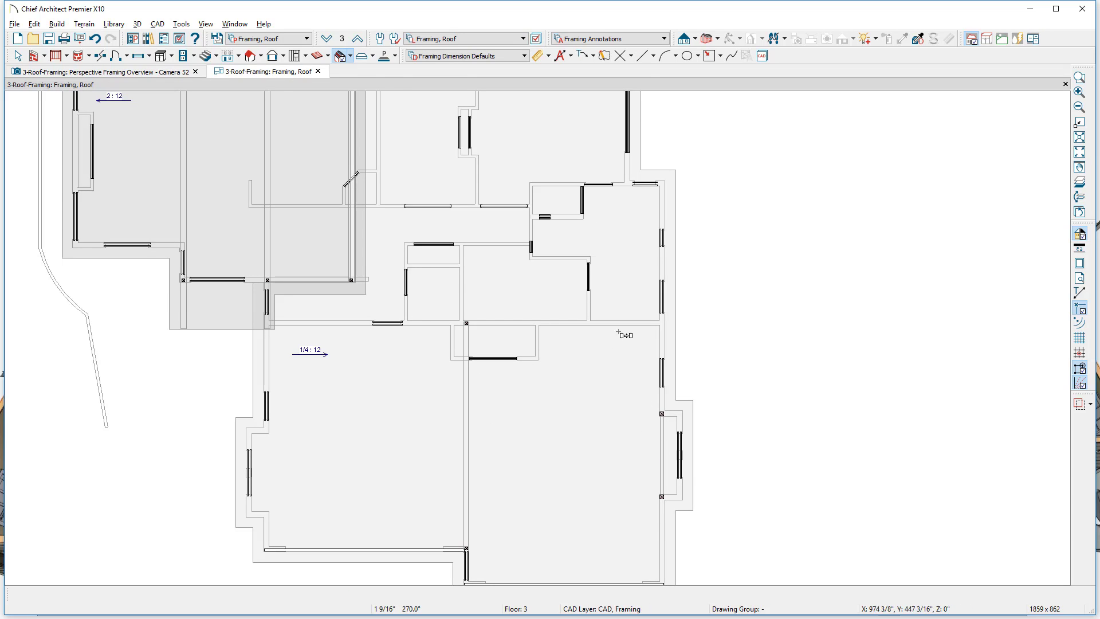
click(628, 279)
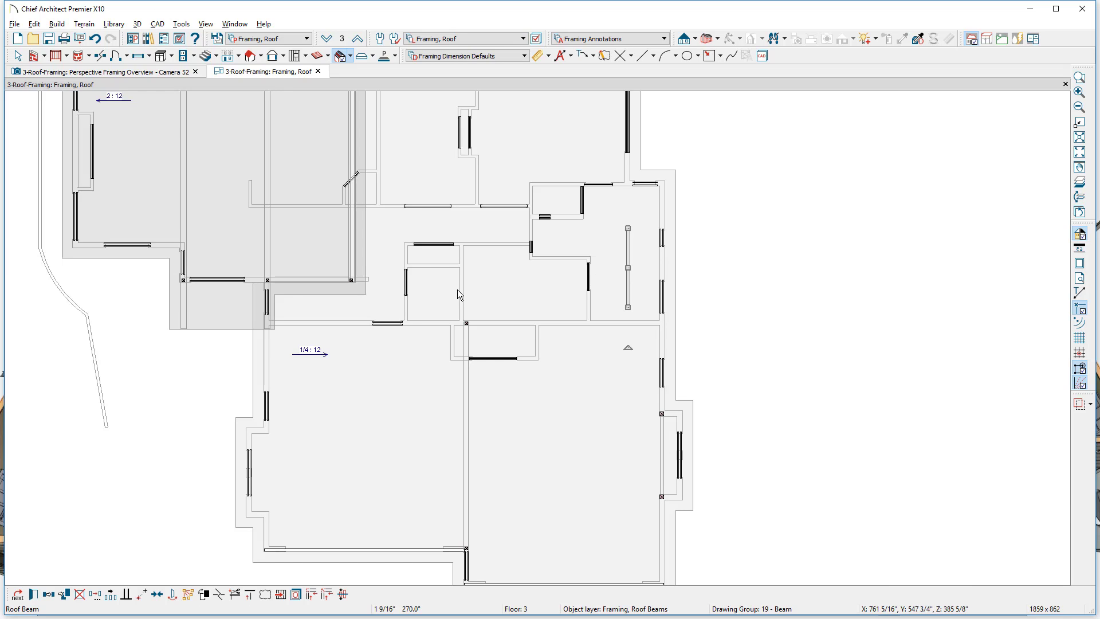
key(ctrl+v)
click(430, 298)
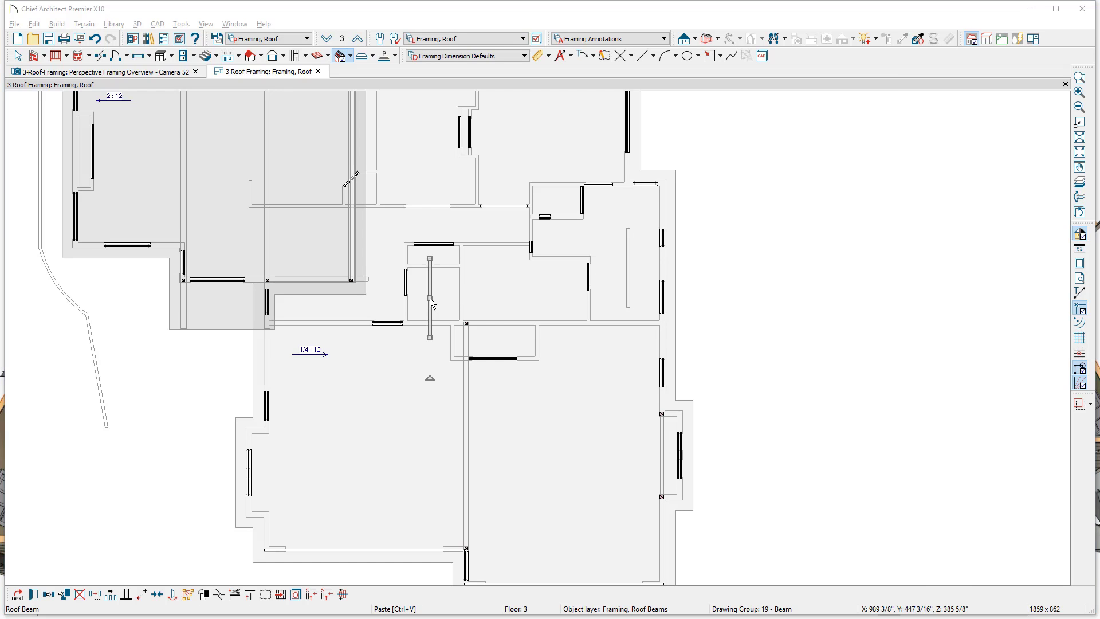
- Stretch the original beam between its walls and centre it in its room
click(628, 247)
drag(628, 229, 628, 181)
drag(627, 307, 627, 325)
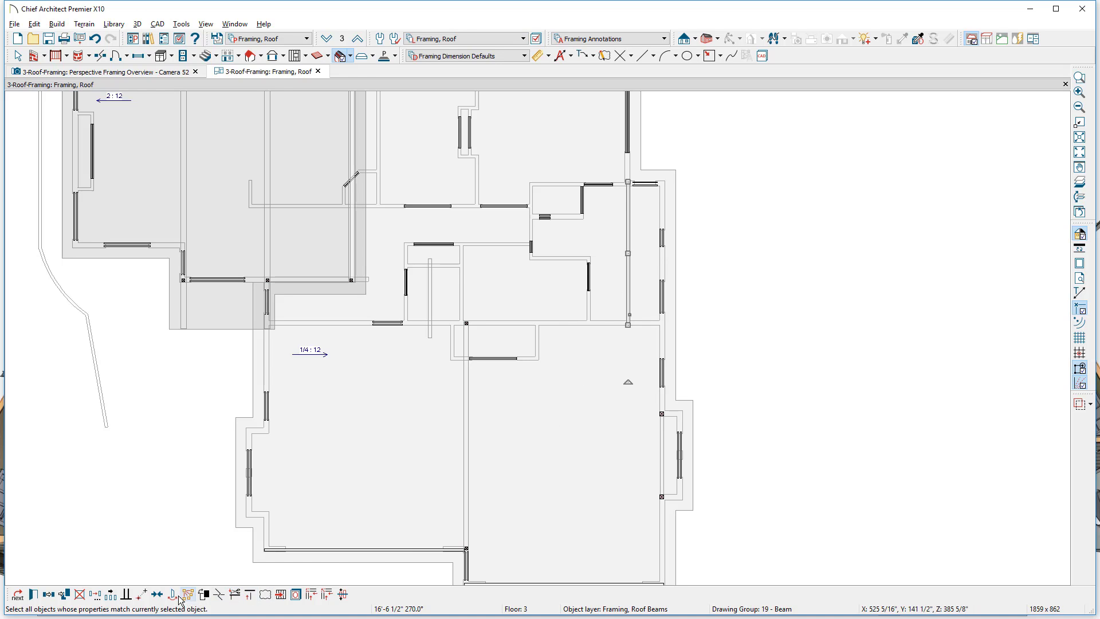
click(157, 594)
click(628, 181)
- Stretch the copied beam between its walls and centre it in its room
click(431, 298)
drag(430, 258, 430, 204)
drag(430, 337, 430, 325)
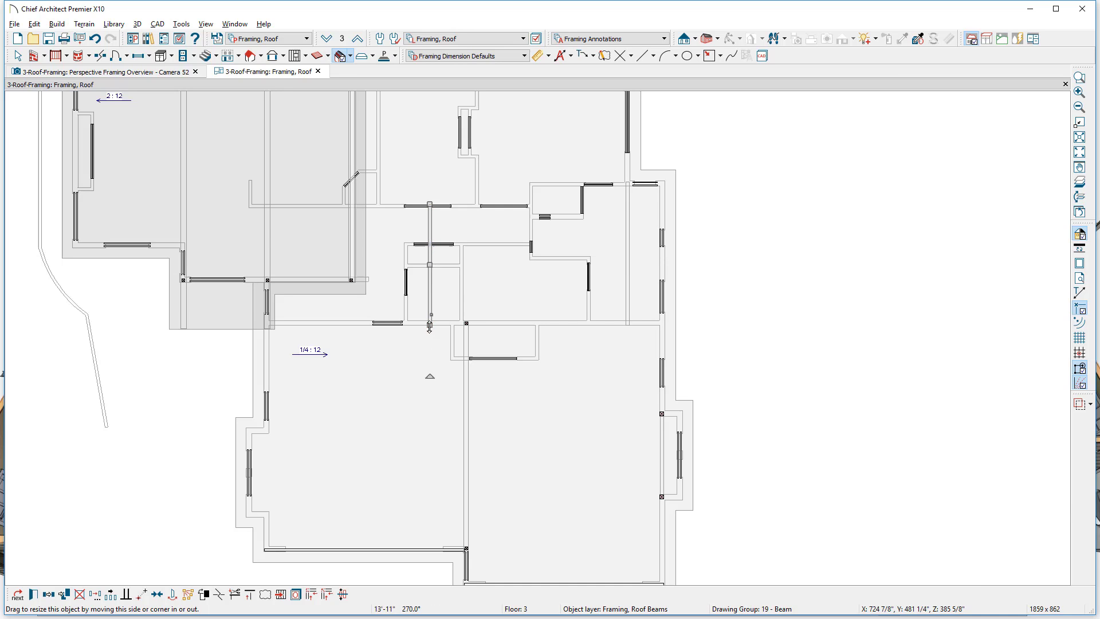
click(157, 594)
click(477, 193)
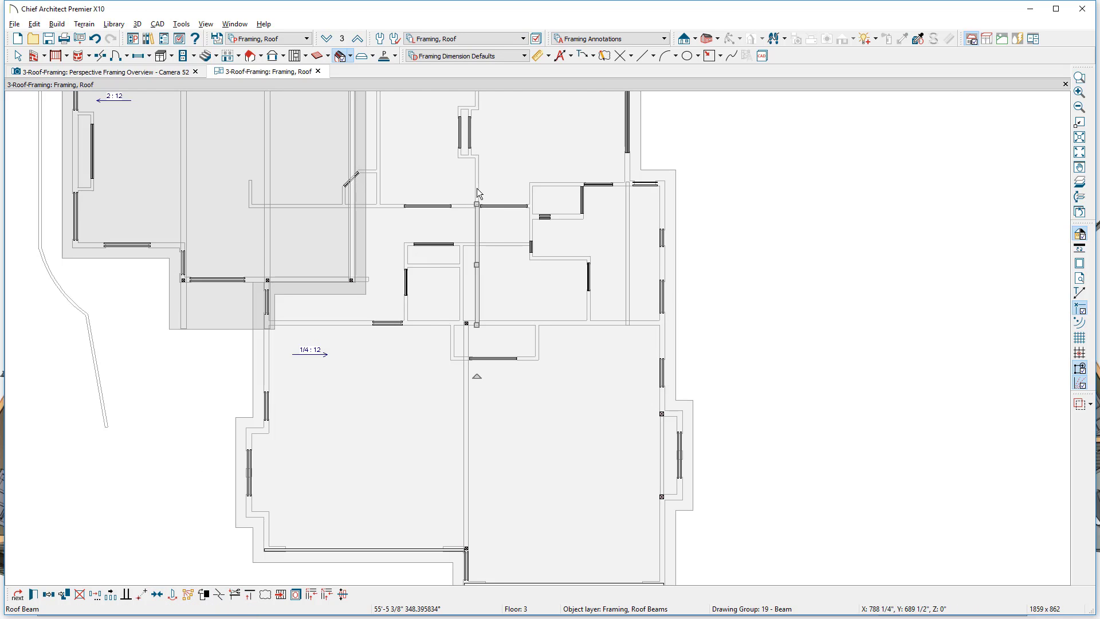
- In Build Framing, set the roof structure type to I-Joist and enable Automatically Build Roof Framing
click(169, 72)
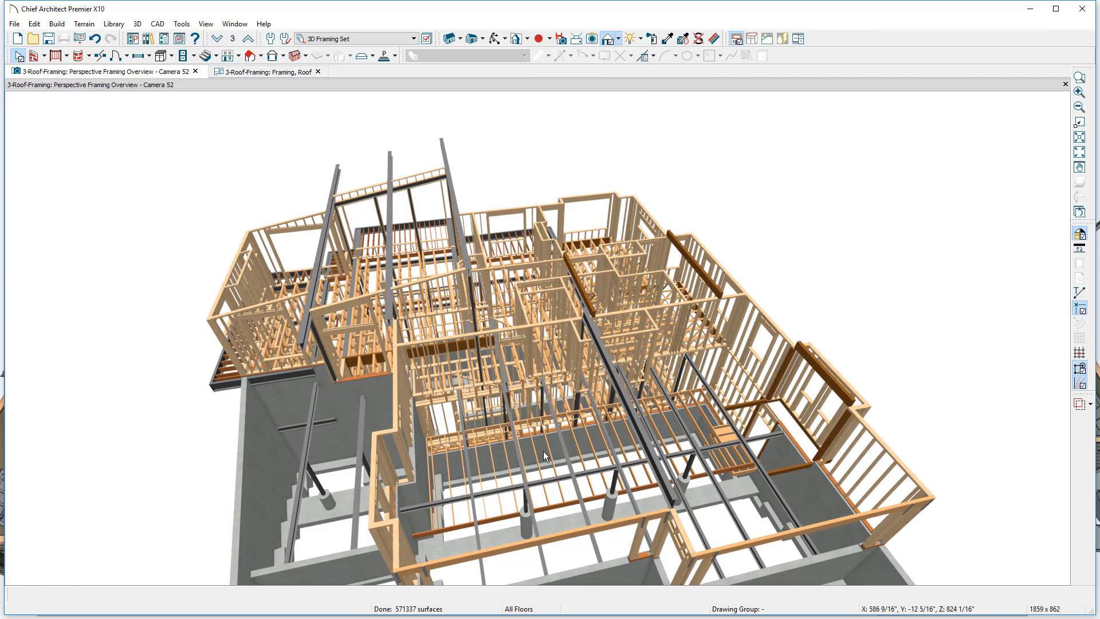
middle_drag(543, 451, 560, 431)
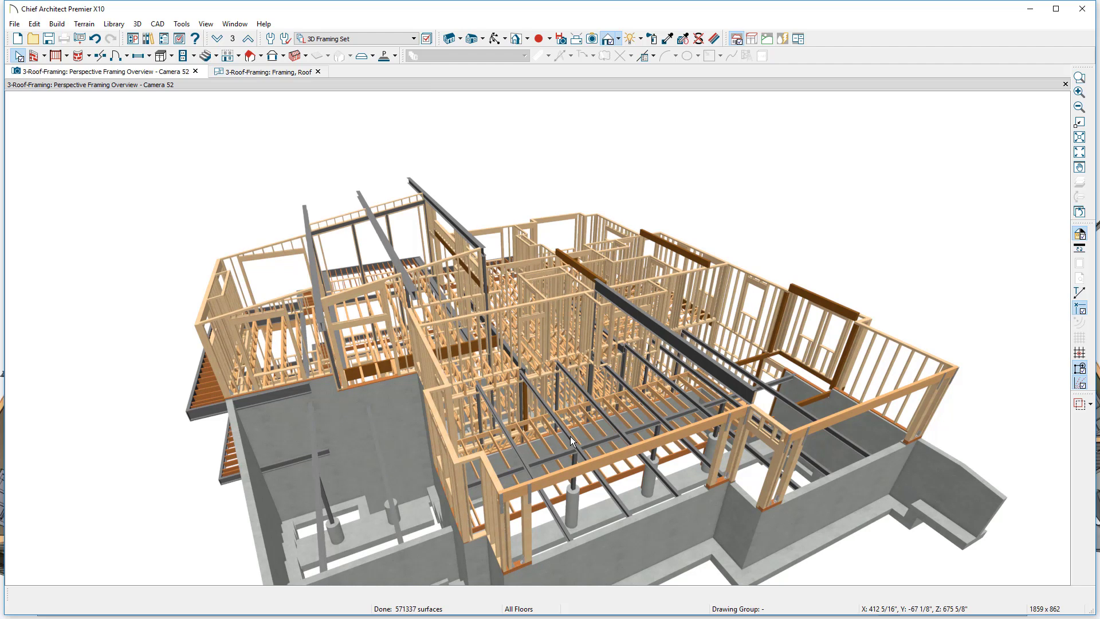
click(59, 25)
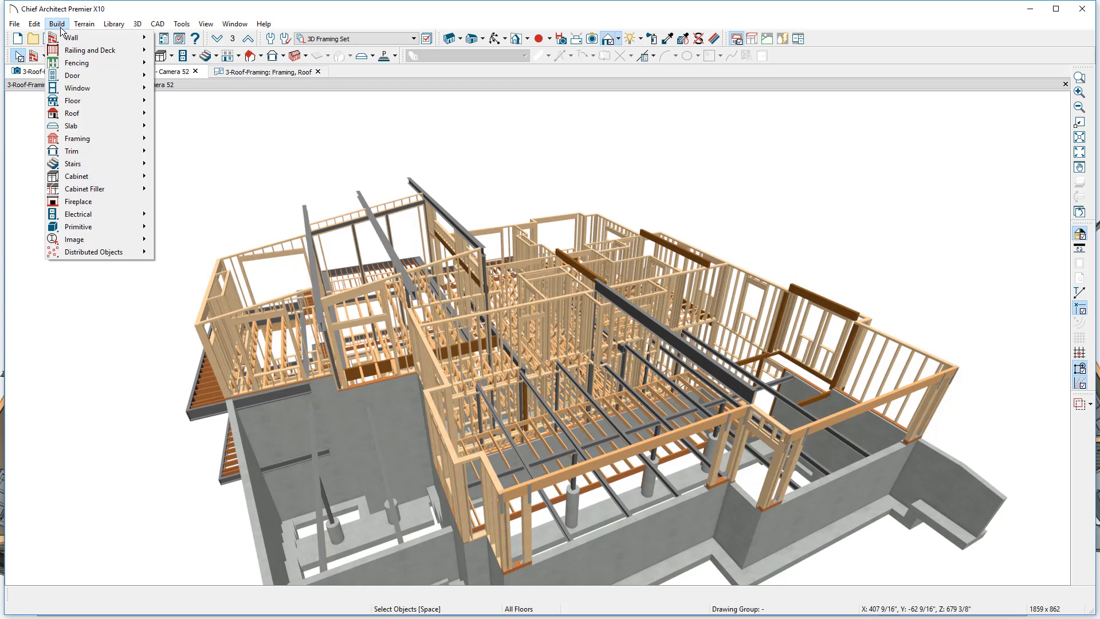
mouse_move(70, 139)
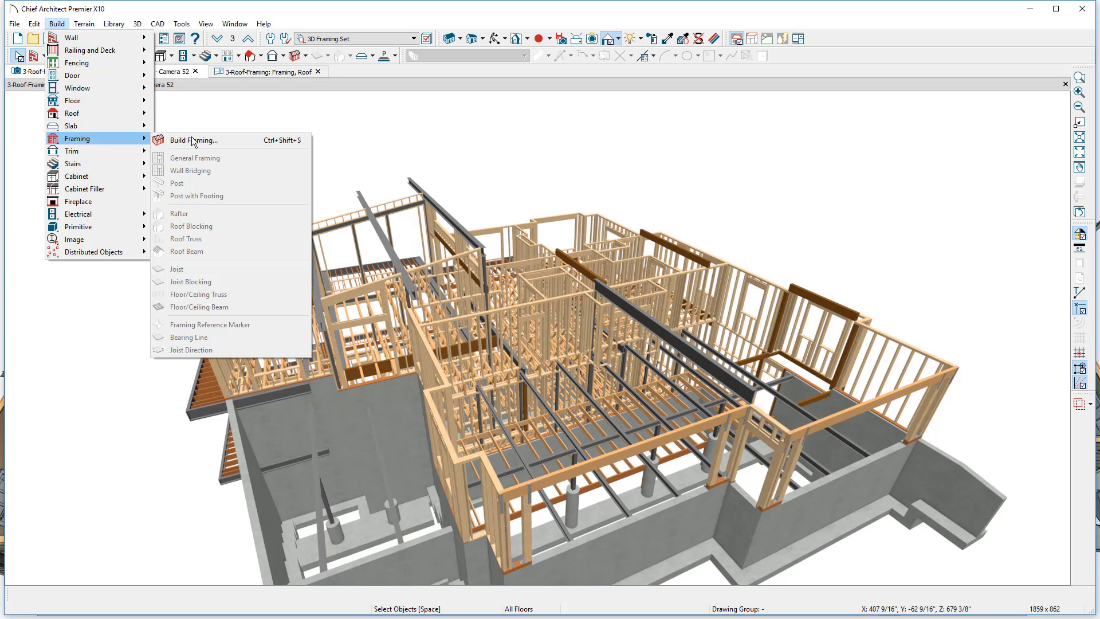
click(224, 141)
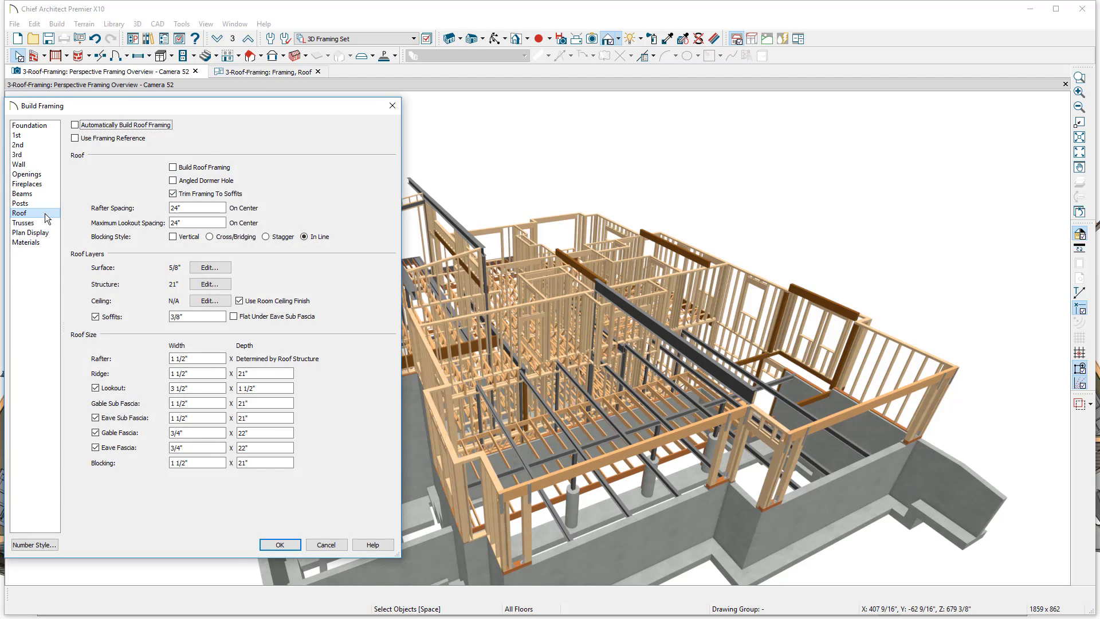
click(201, 288)
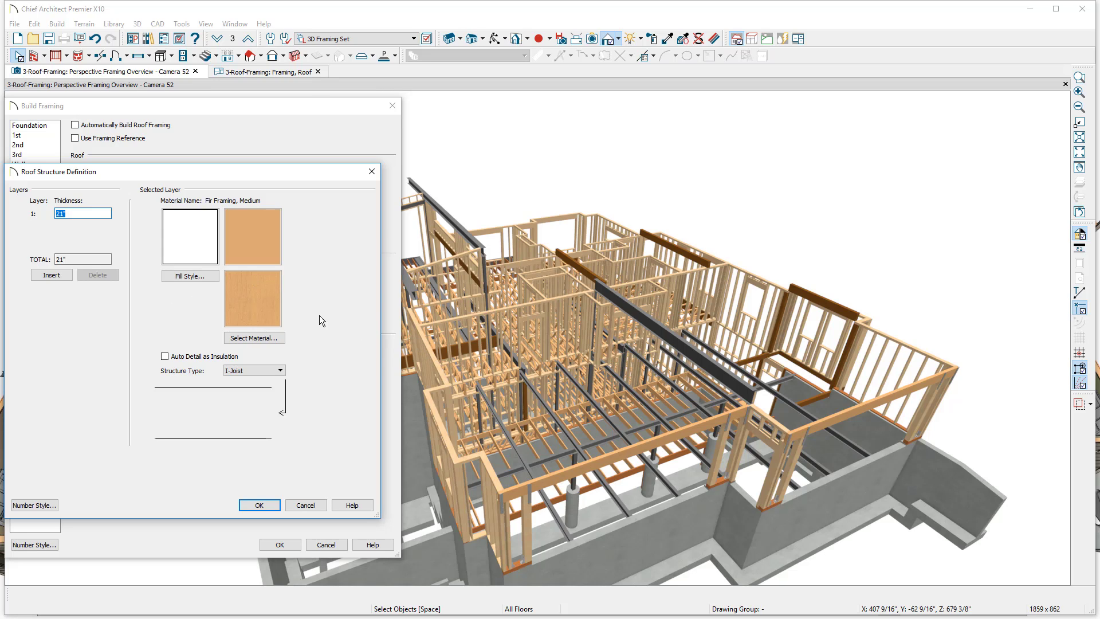
click(281, 371)
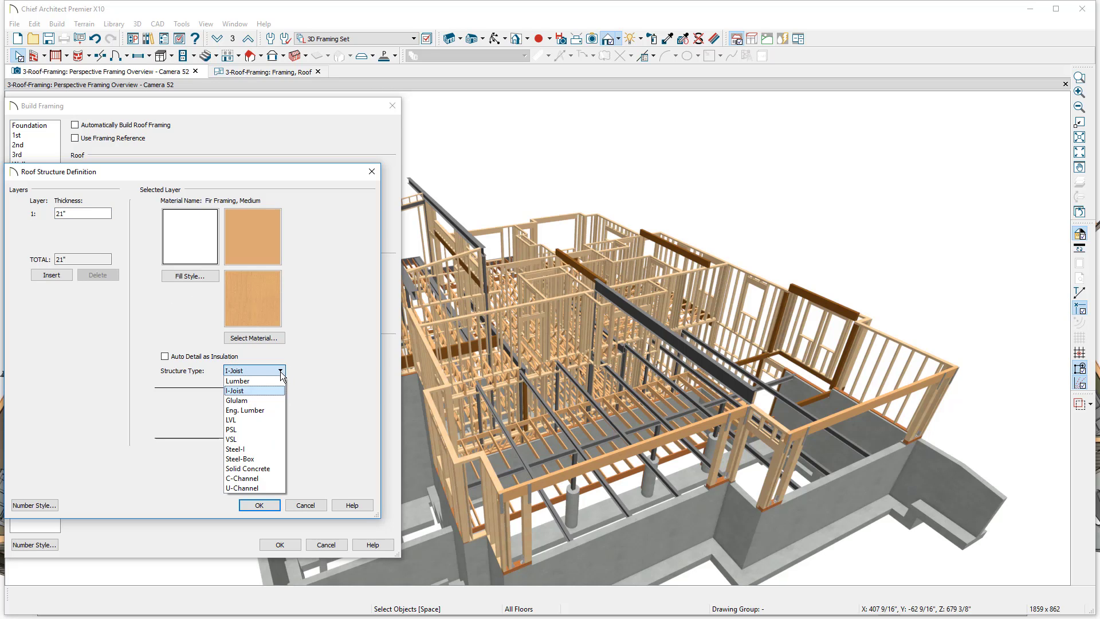
click(275, 388)
key(Return)
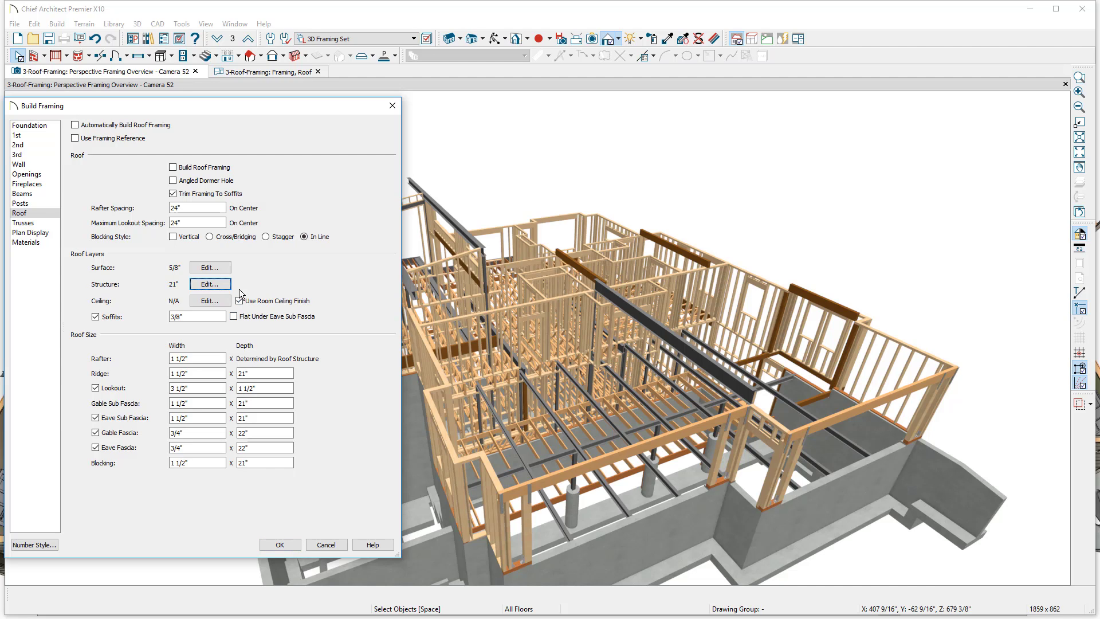
click(76, 125)
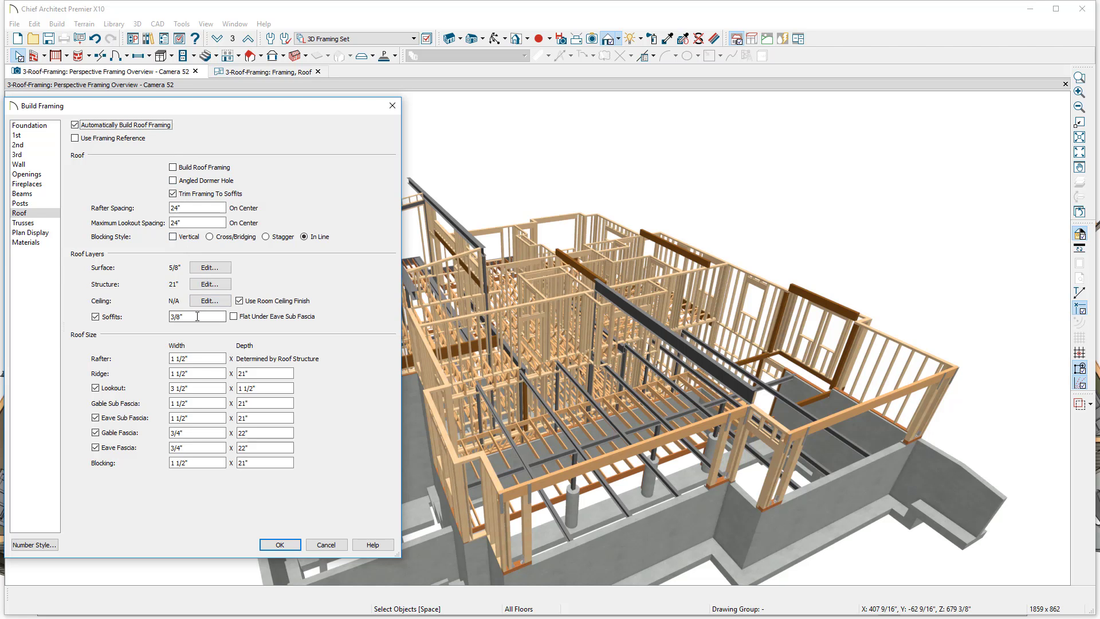
- Build the I-joist roof framing, then orbit and zoom to inspect it from several sides
click(278, 544)
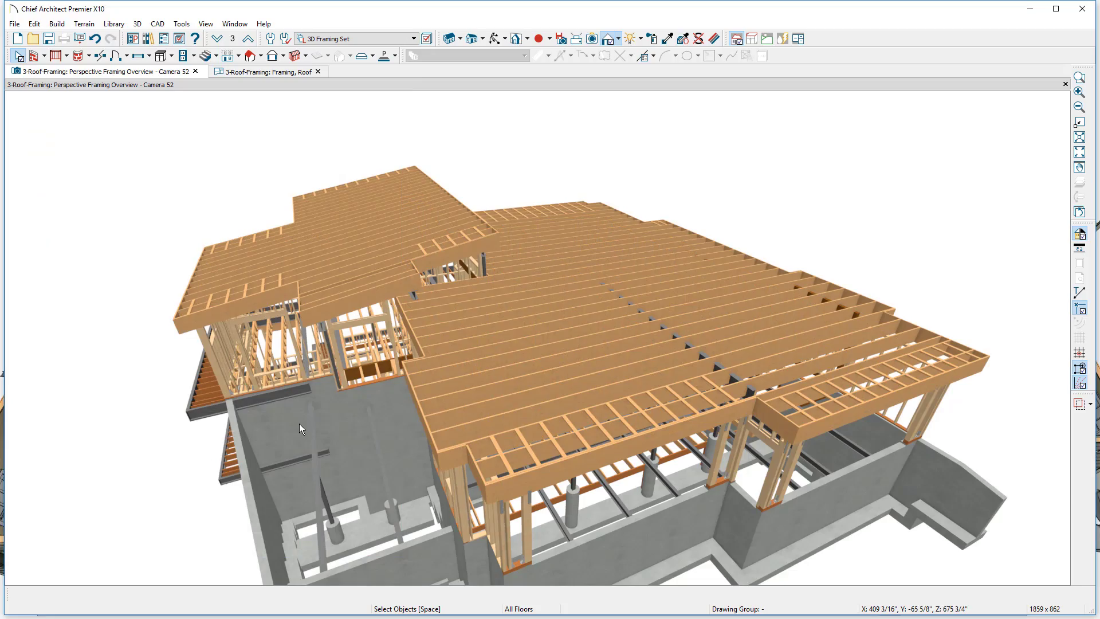
middle_drag(299, 424, 790, 454)
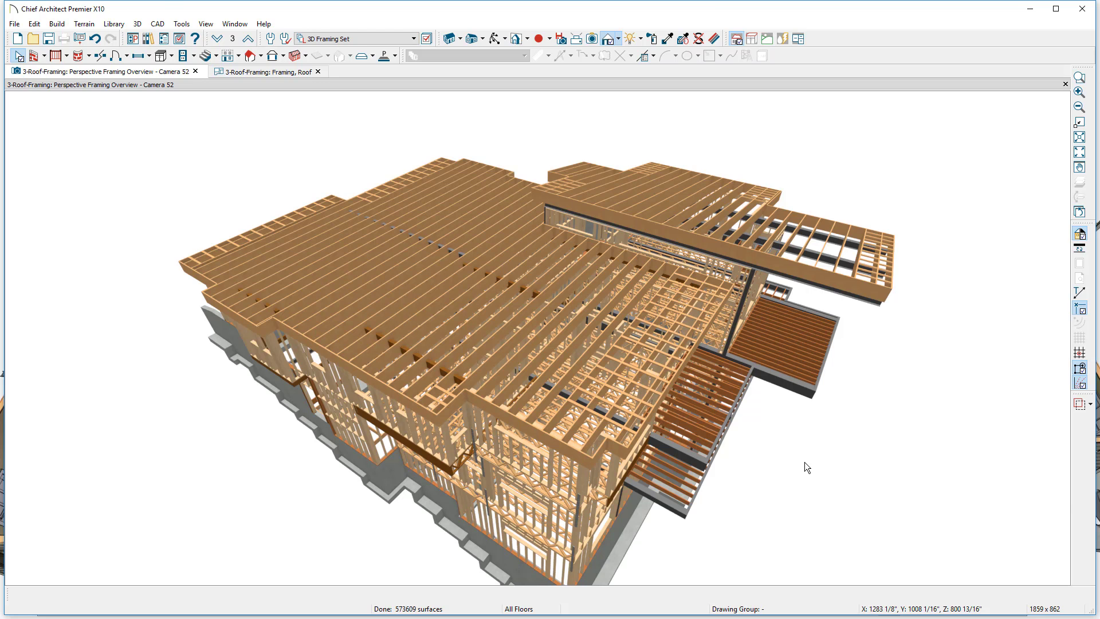
middle_drag(641, 480, 837, 484)
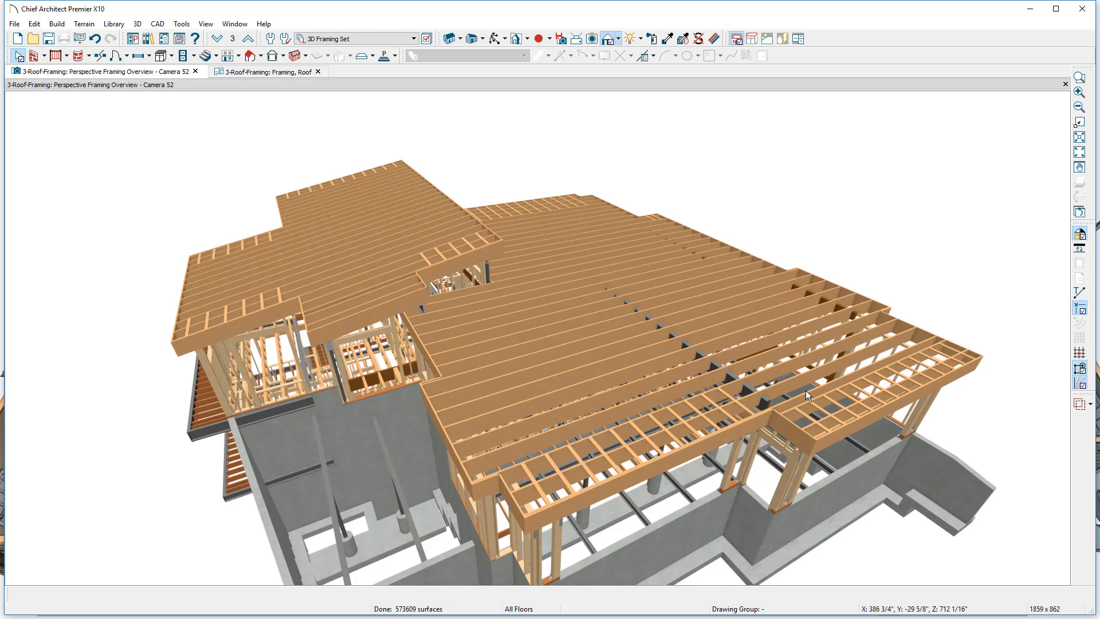
middle_drag(805, 390, 771, 417)
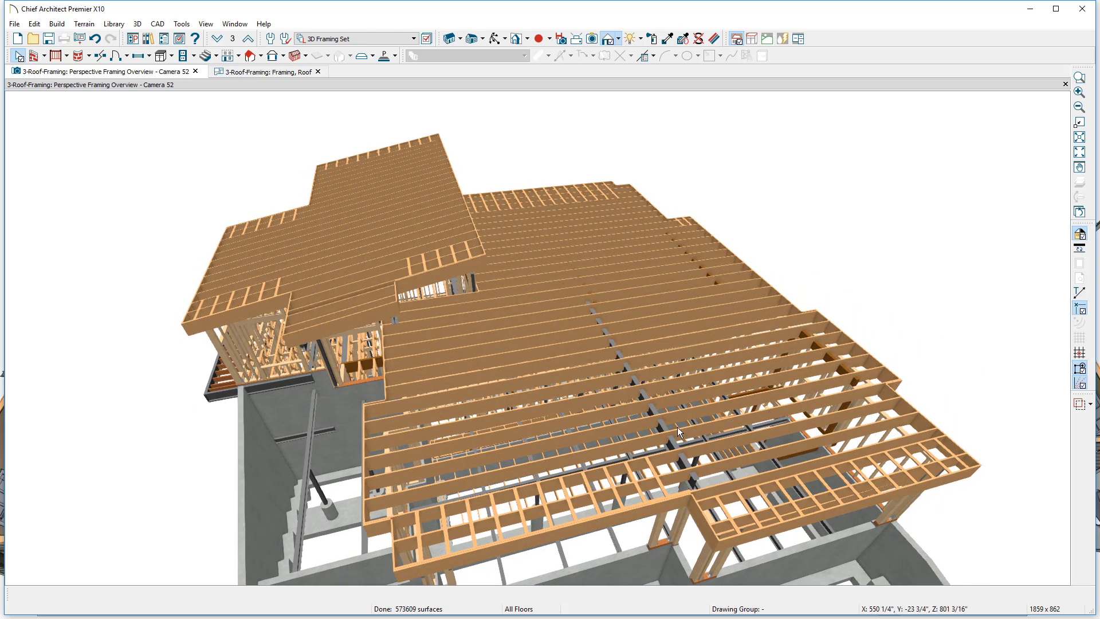
scroll(625, 431, up, 3)
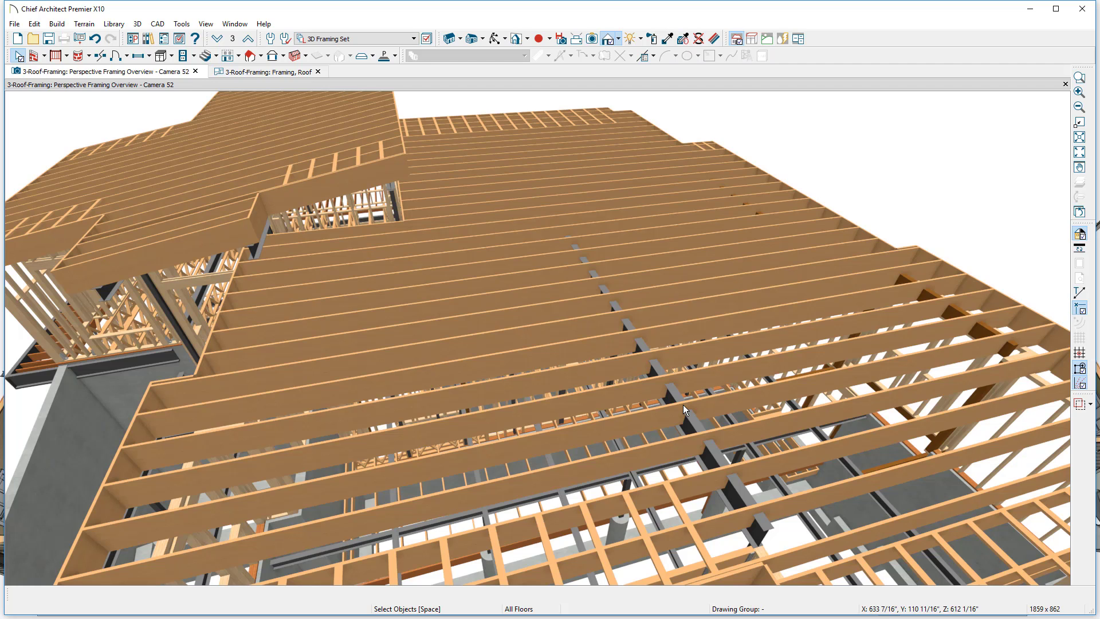
scroll(682, 404, down, 10)
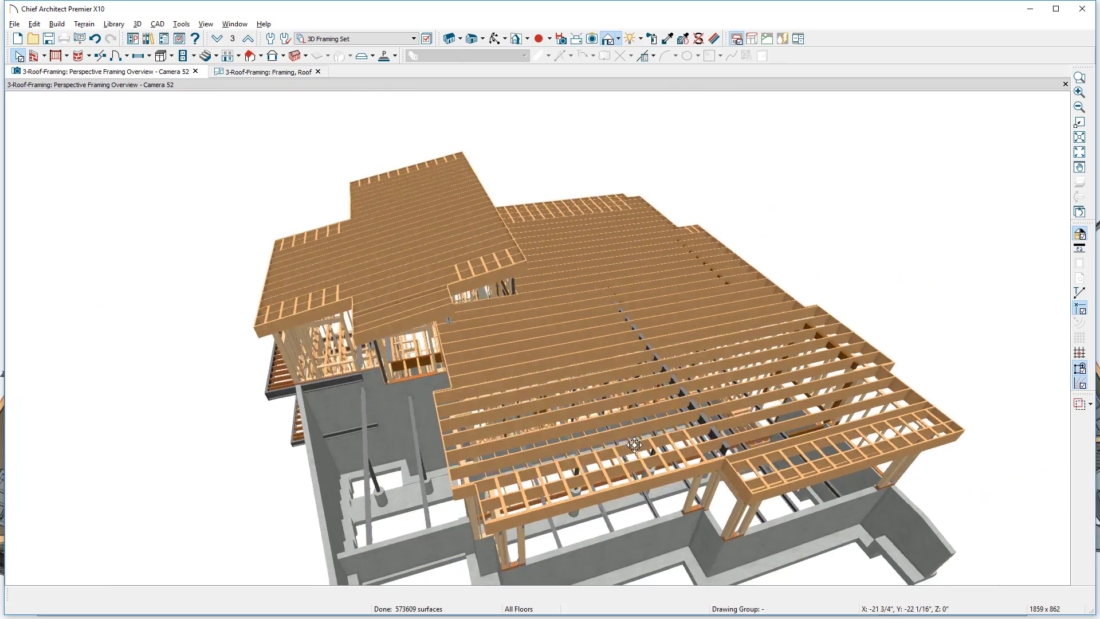
middle_drag(634, 445, 660, 318)
scroll(631, 277, up, 8)
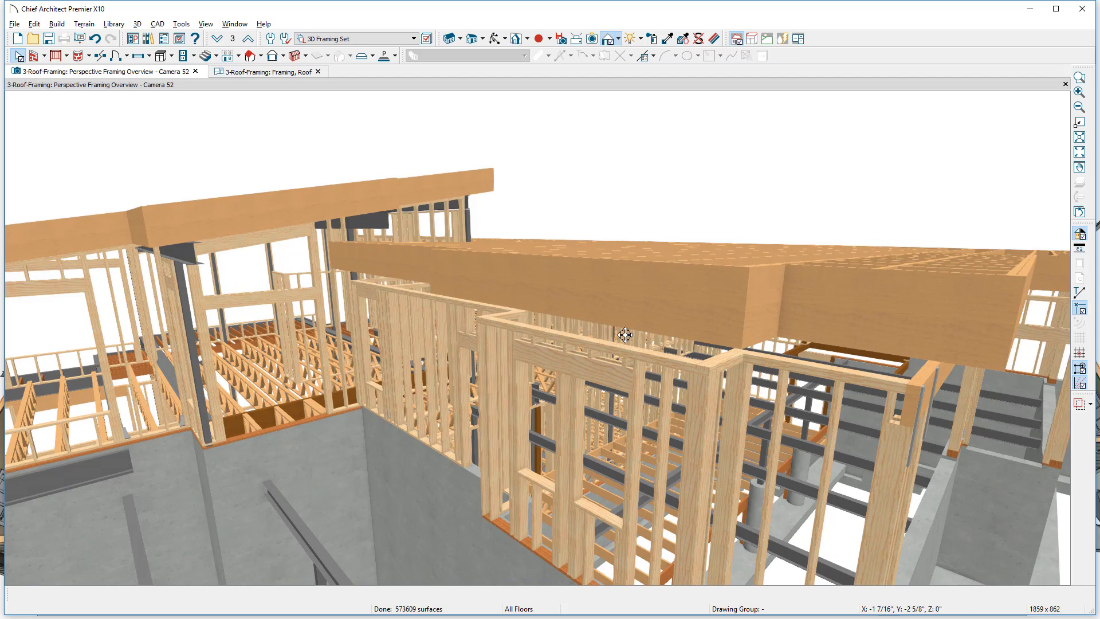
scroll(625, 335, up, 2)
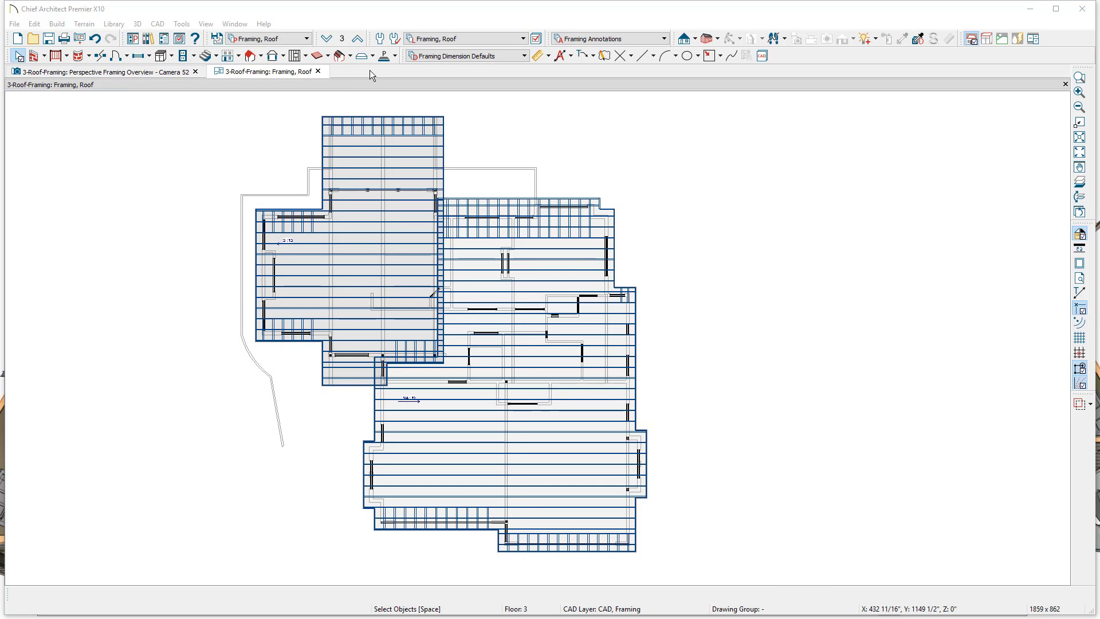
- On floor 4, select the right-side walls and build framing for them
click(358, 38)
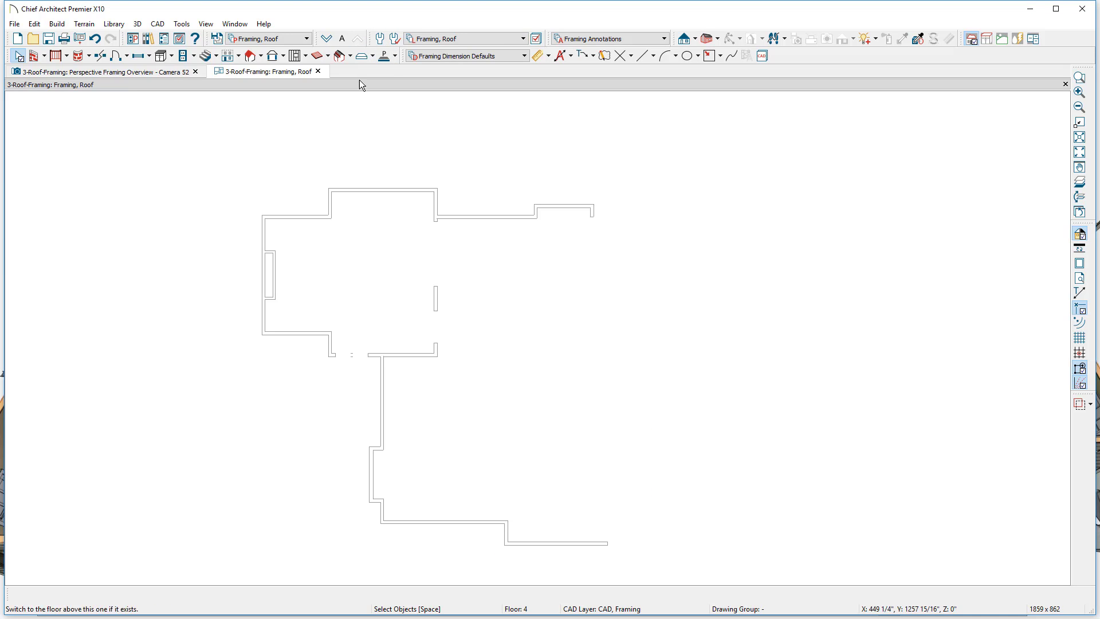
drag(355, 340, 401, 537)
drag(645, 560, 369, 507)
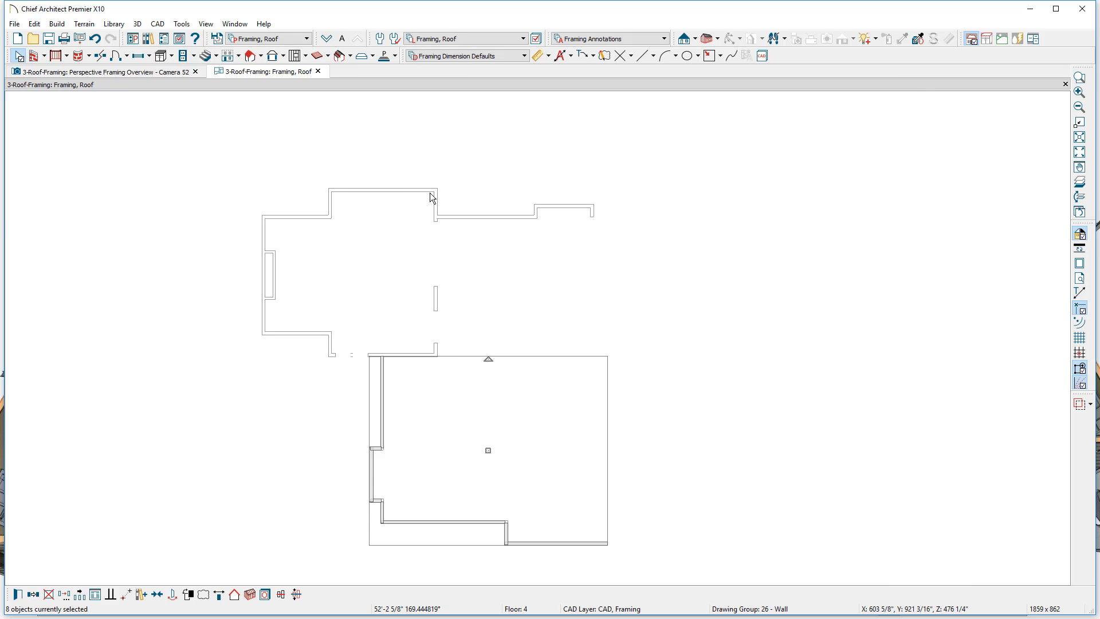
drag(622, 231, 423, 196)
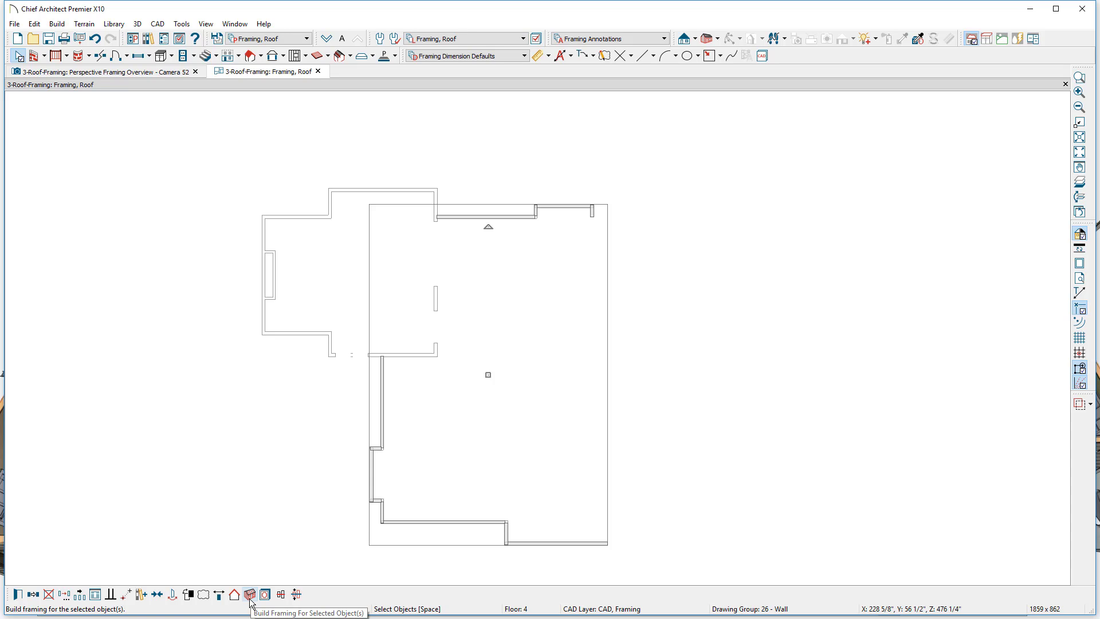
click(250, 594)
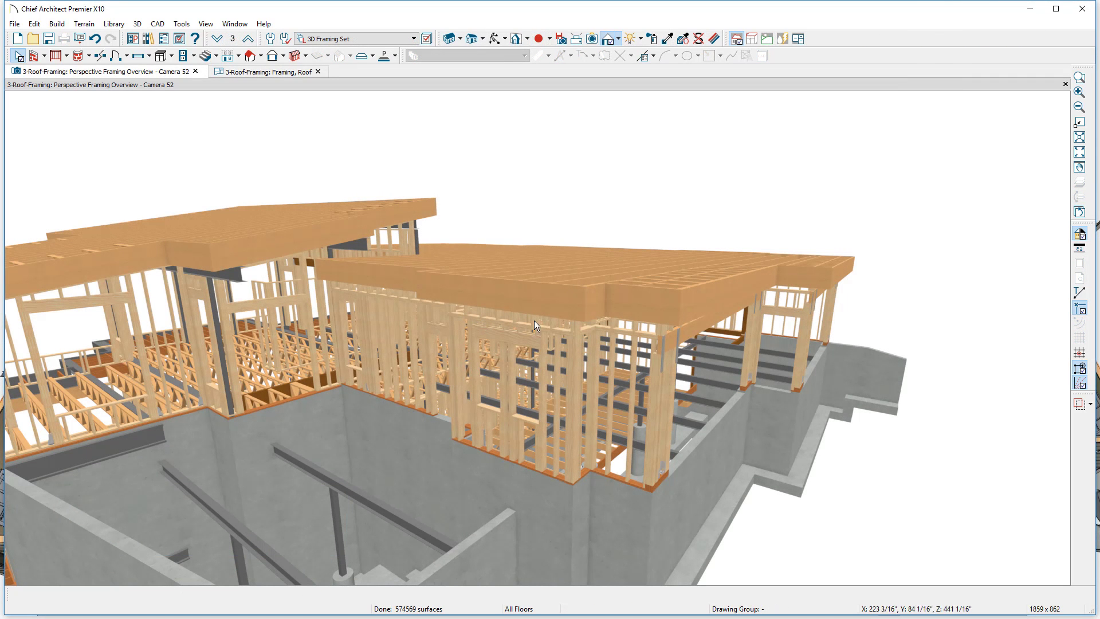
- Render the 3D framing view in Vector View and zoom in on the wall corner
click(618, 39)
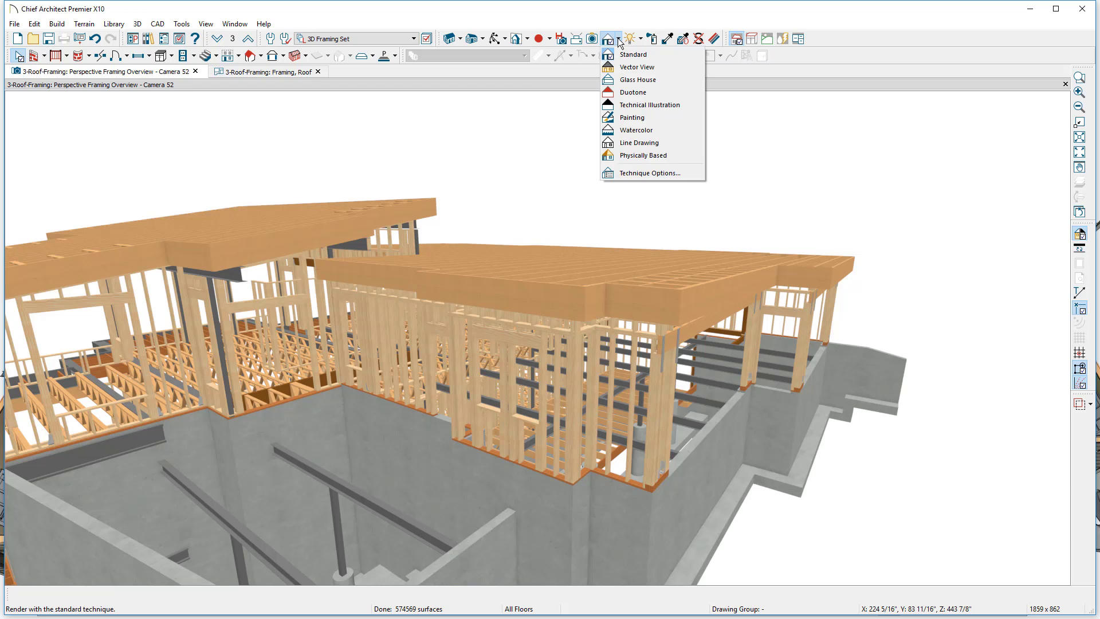
click(680, 68)
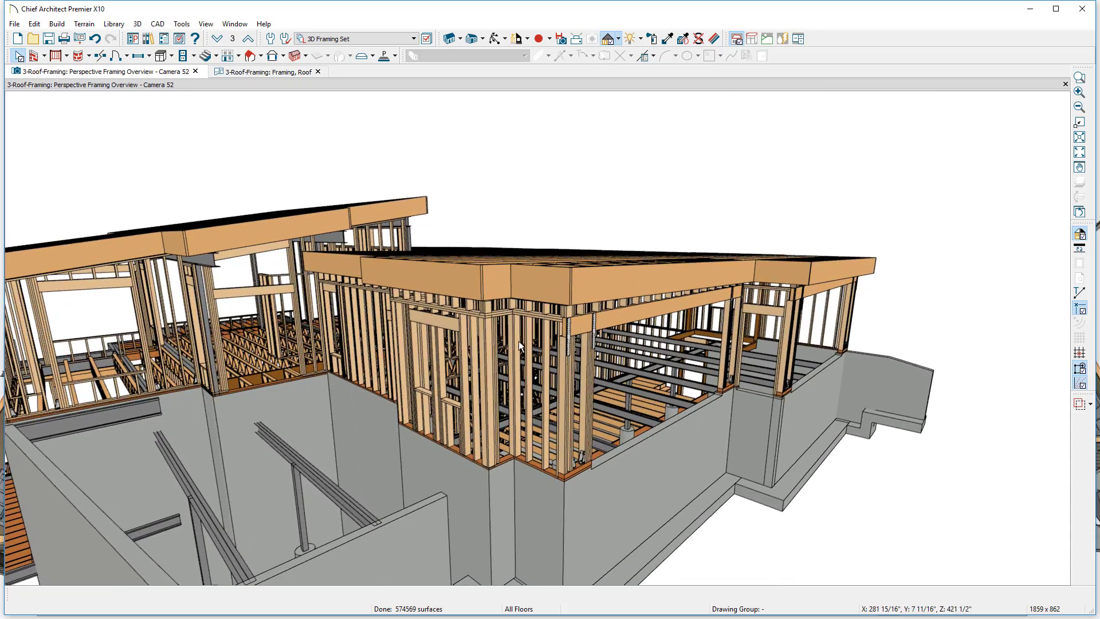
scroll(512, 337, up, 3)
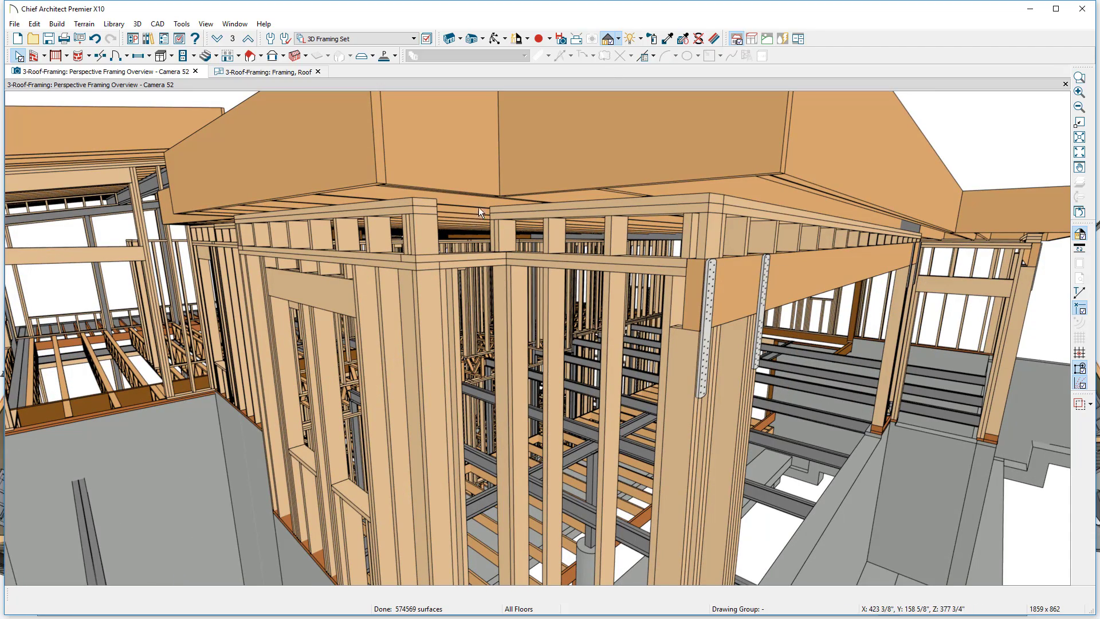
- In the Framing, Roof plan on floor 3, select the two lower-left walls
click(293, 72)
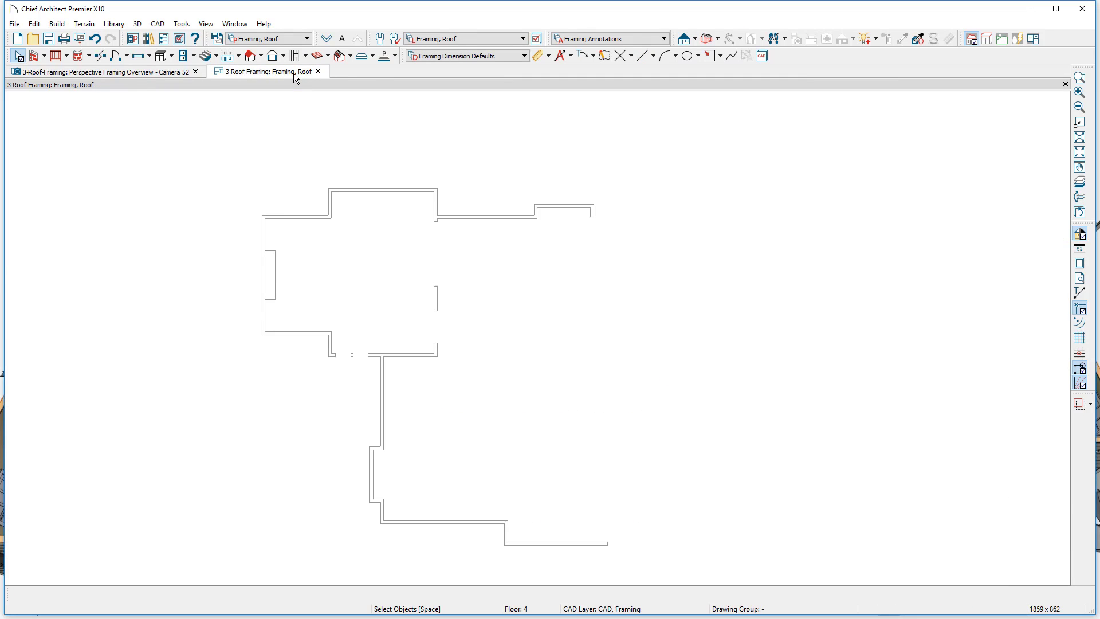
click(326, 38)
scroll(369, 489, up, 4)
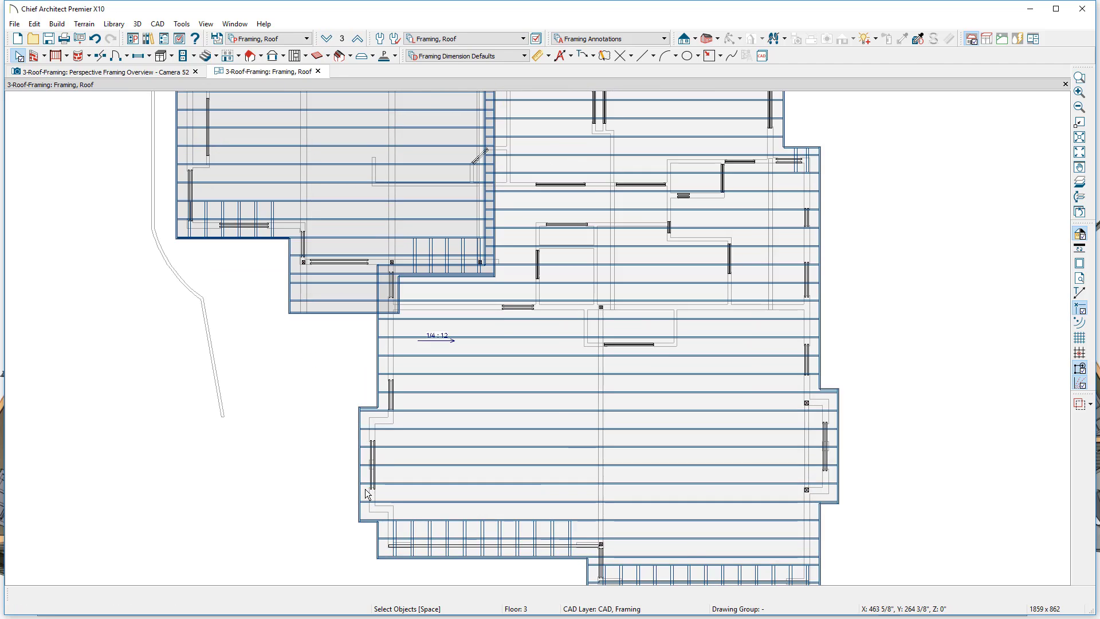
click(400, 524)
shift+click(401, 360)
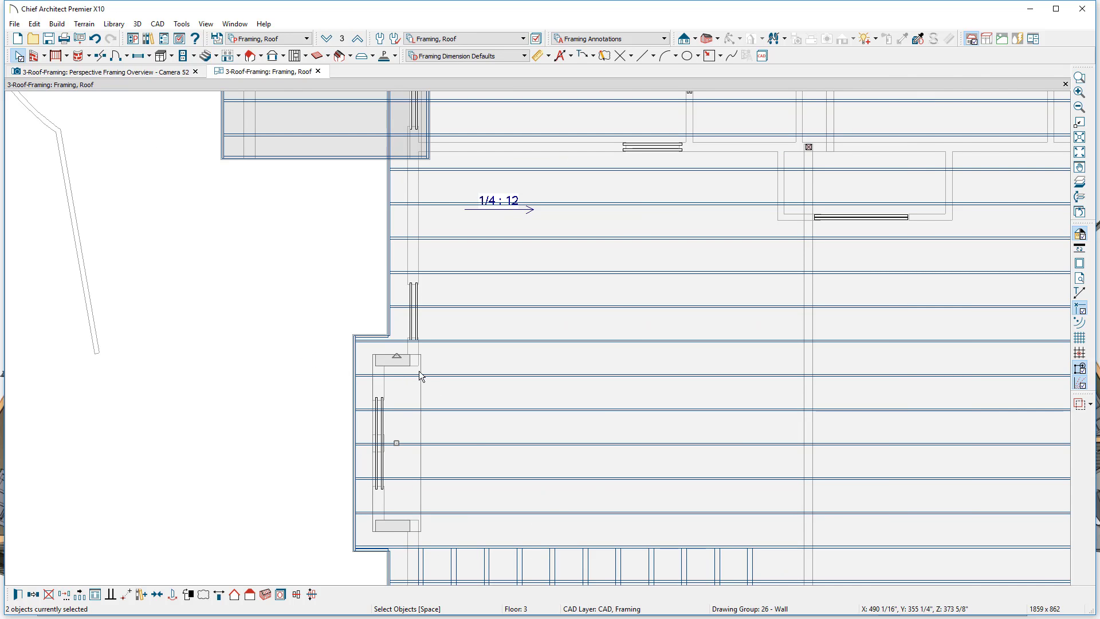
middle_drag(543, 468, 498, 292)
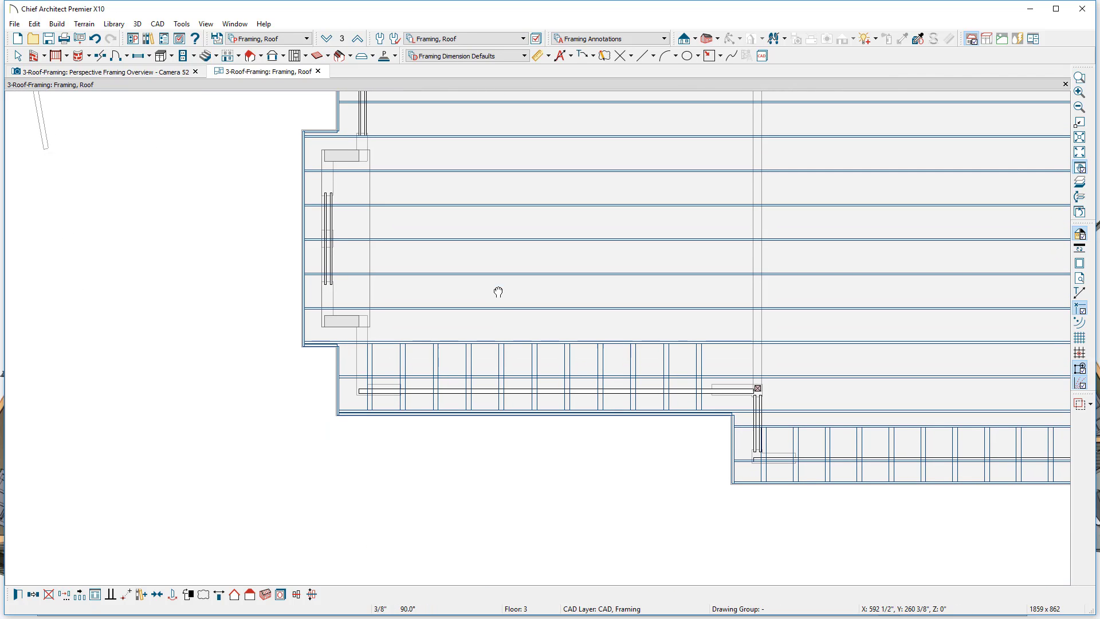
- Set the wall to Balloon Through Ceiling Above, rebuild its framing, and decline the framing layer
double_click(759, 456)
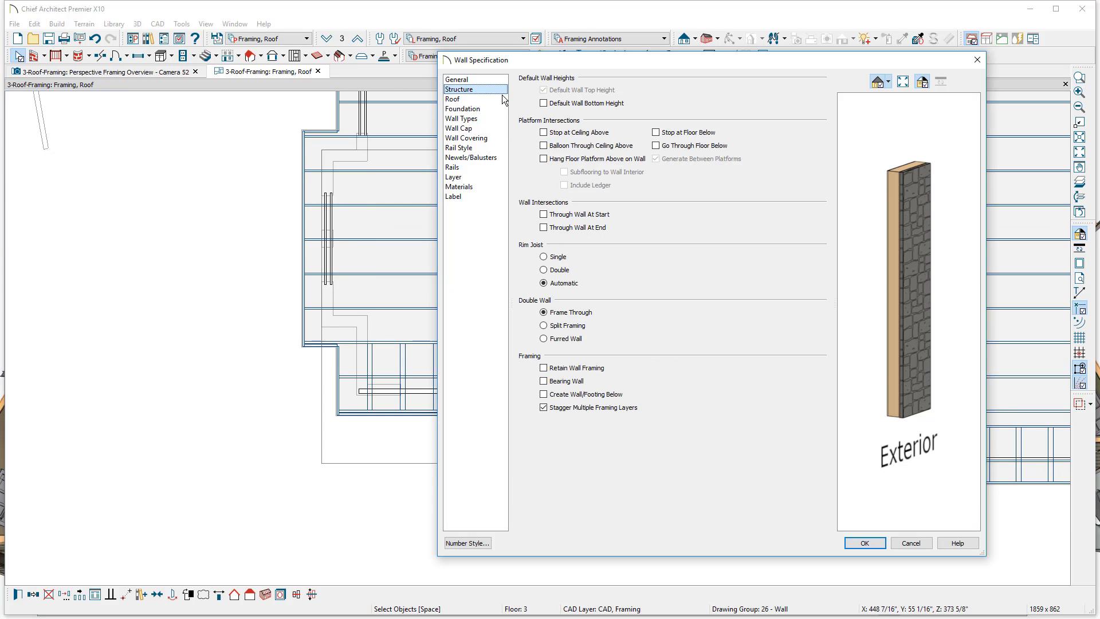
click(544, 148)
click(544, 148)
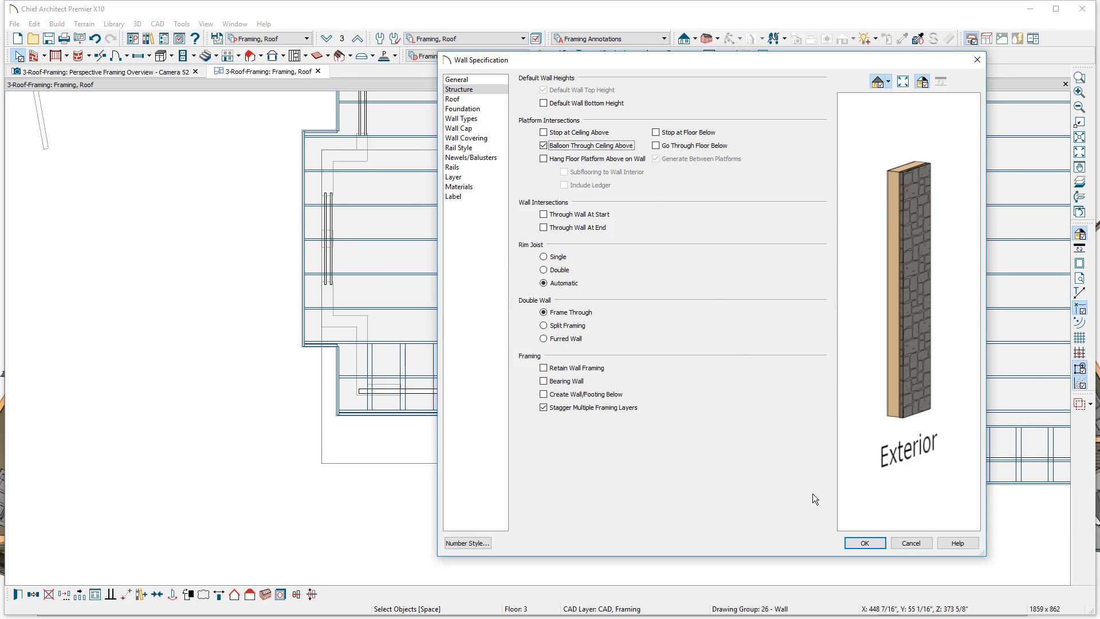
click(874, 549)
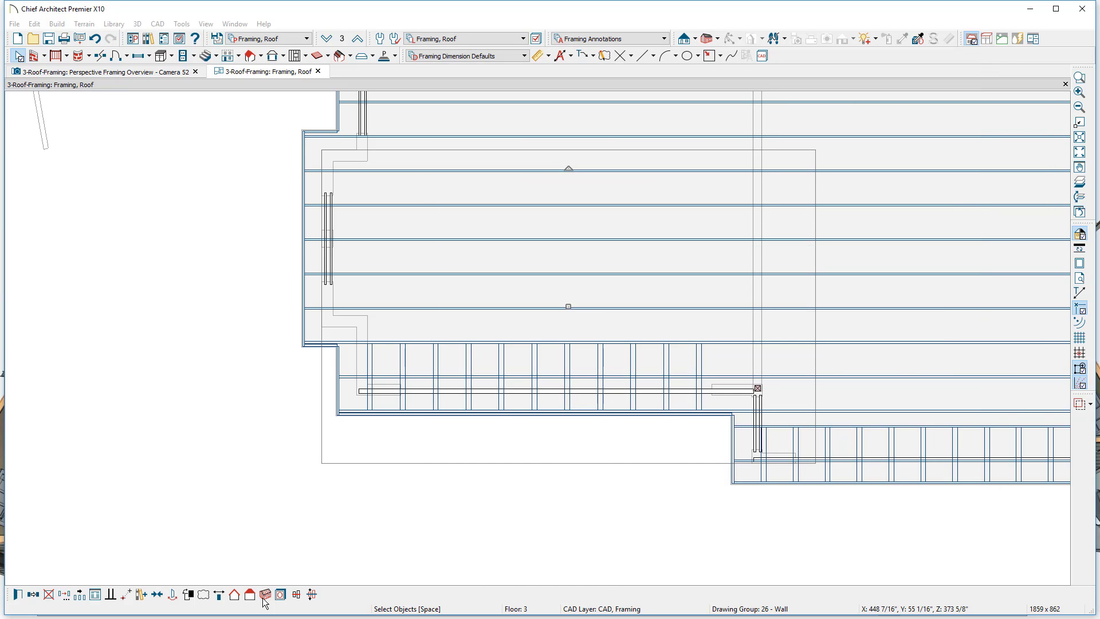
click(265, 595)
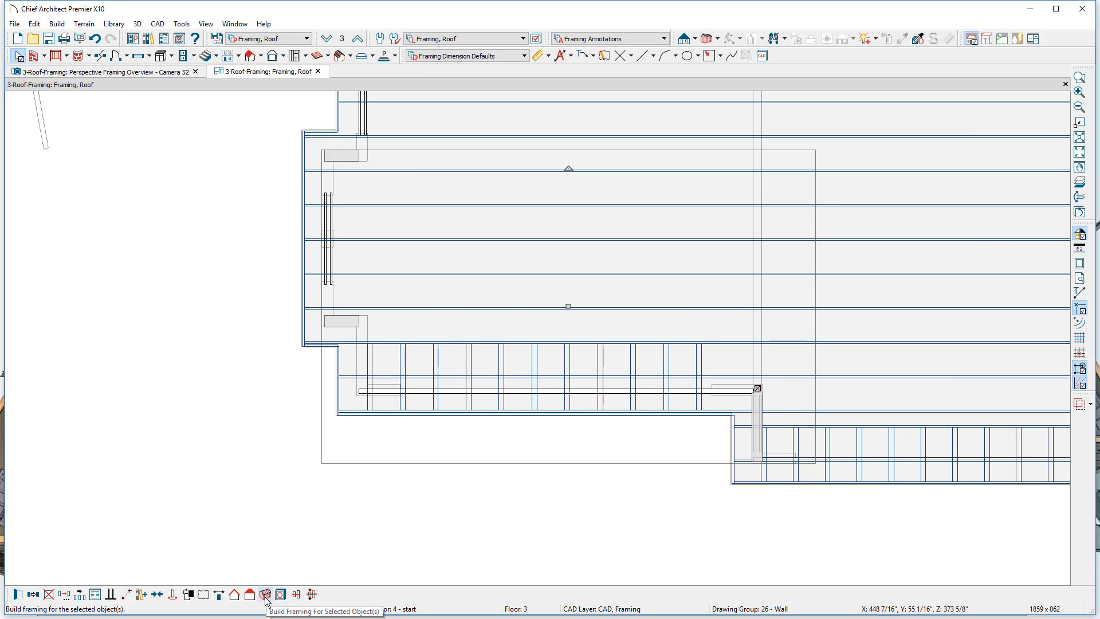
click(265, 595)
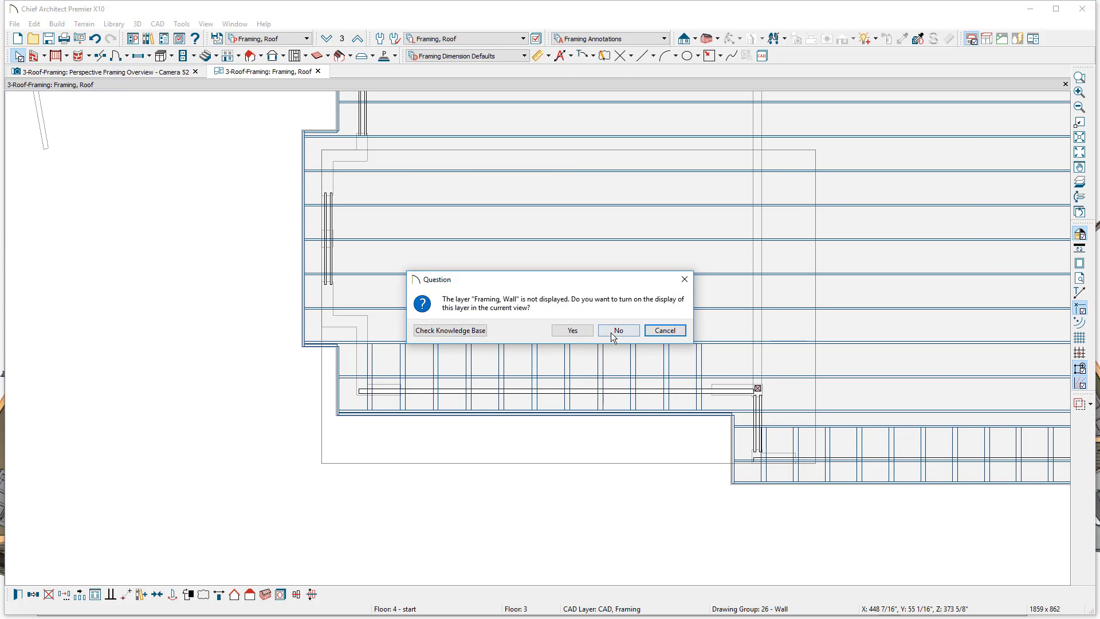
click(613, 332)
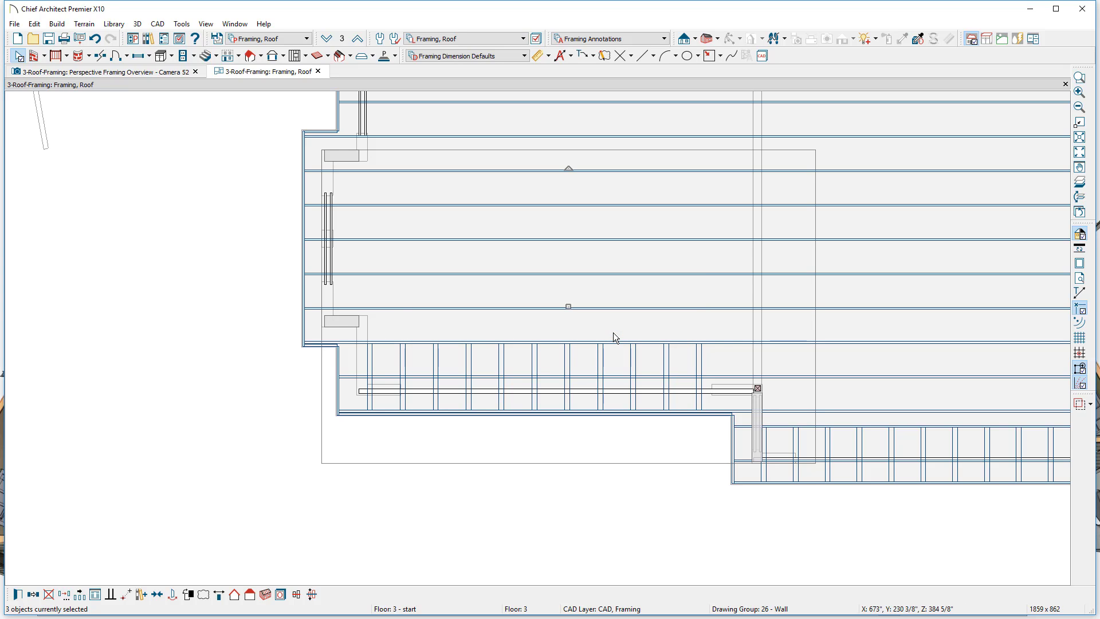
- Return to the 3D framing overview and look down on the rebuilt walls under the roof
click(149, 73)
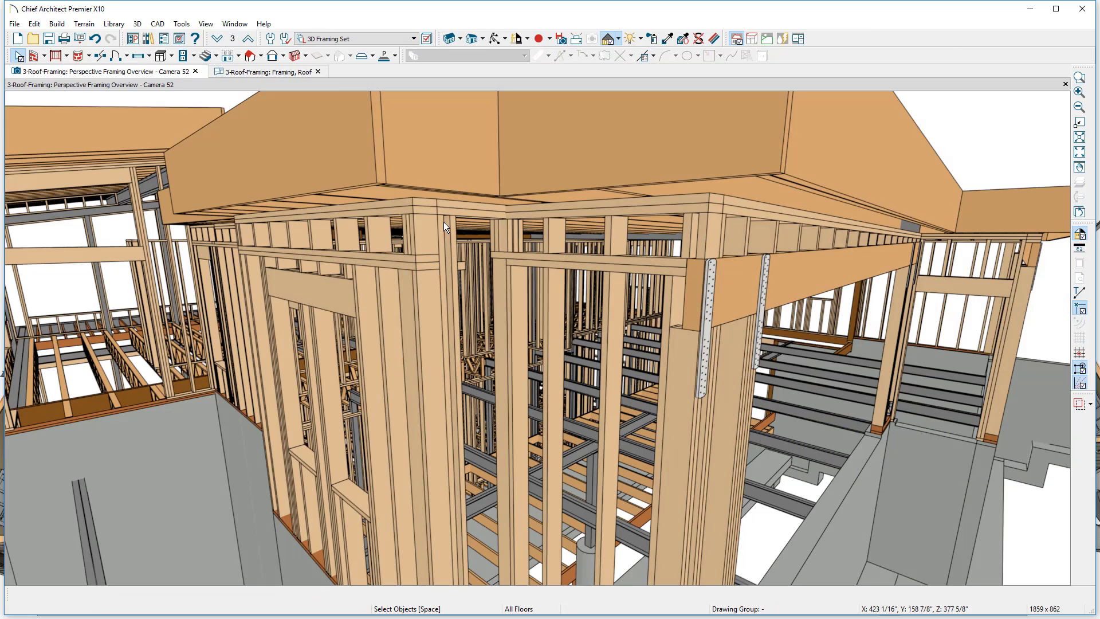
scroll(476, 236, down, 5)
middle_drag(493, 226, 452, 358)
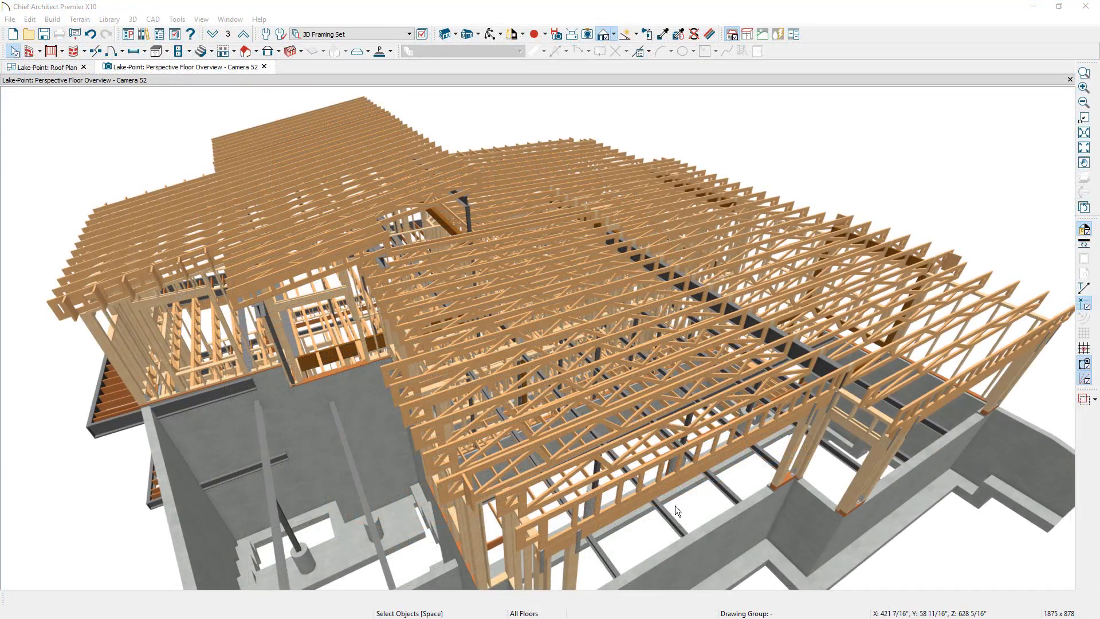
- Orbit and zoom around the truss-framed roof, ending looking down on the trusses
middle_drag(679, 503, 691, 488)
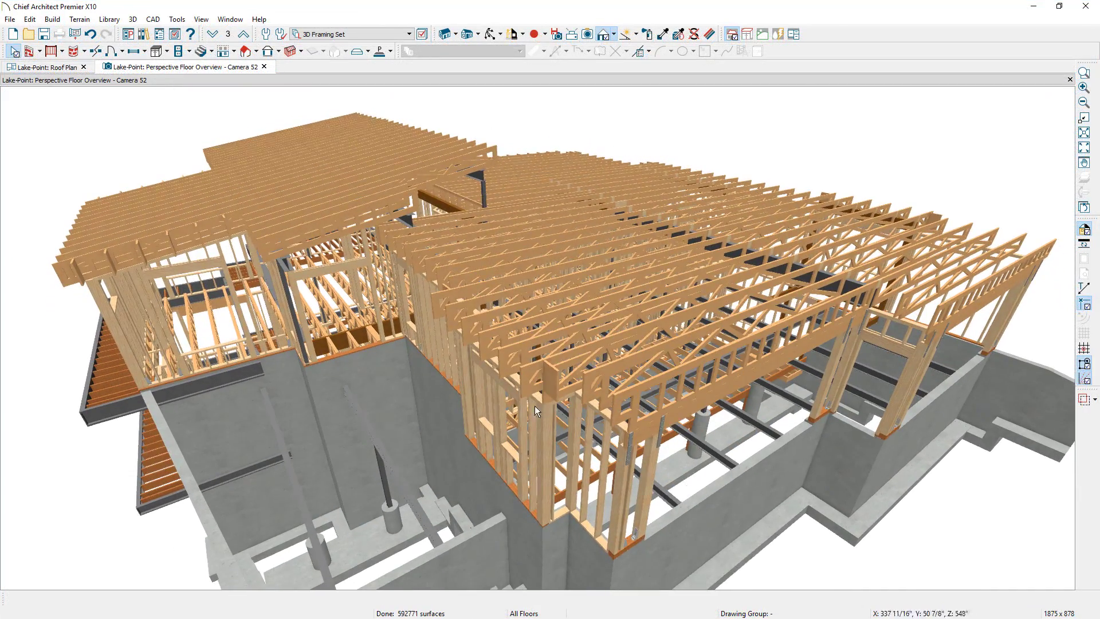
scroll(524, 400, up, 3)
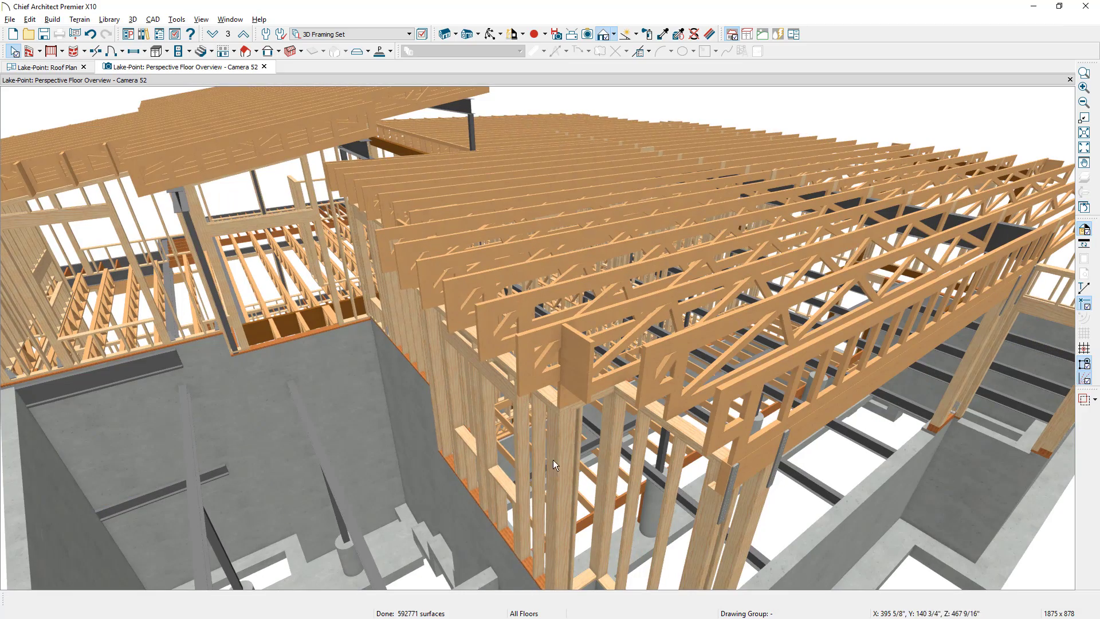
middle_drag(554, 472, 555, 476)
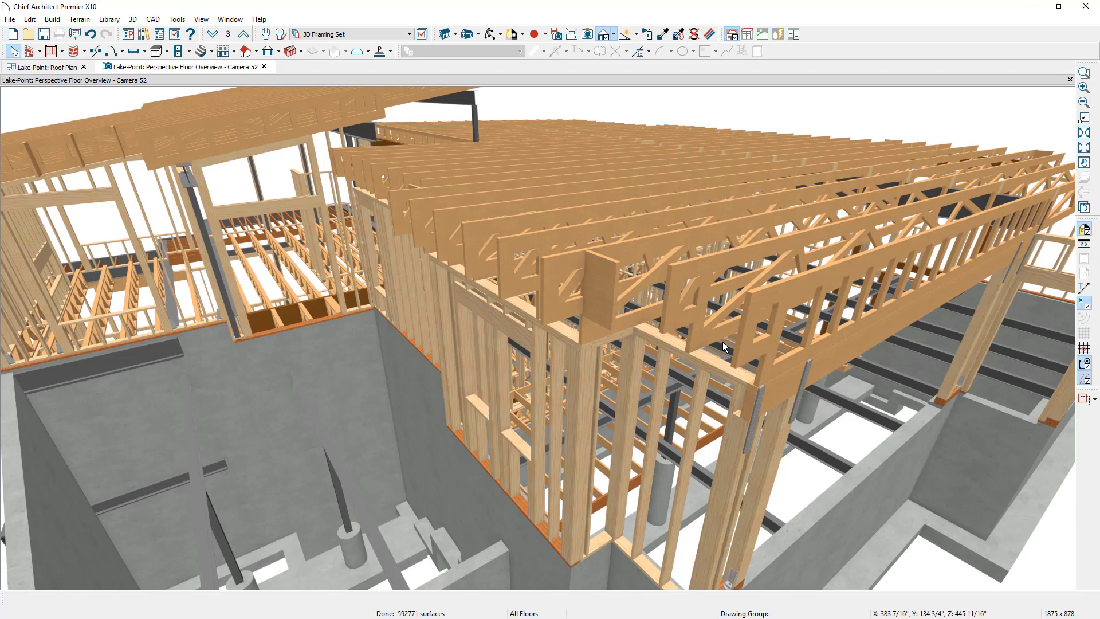
scroll(729, 307, down, 5)
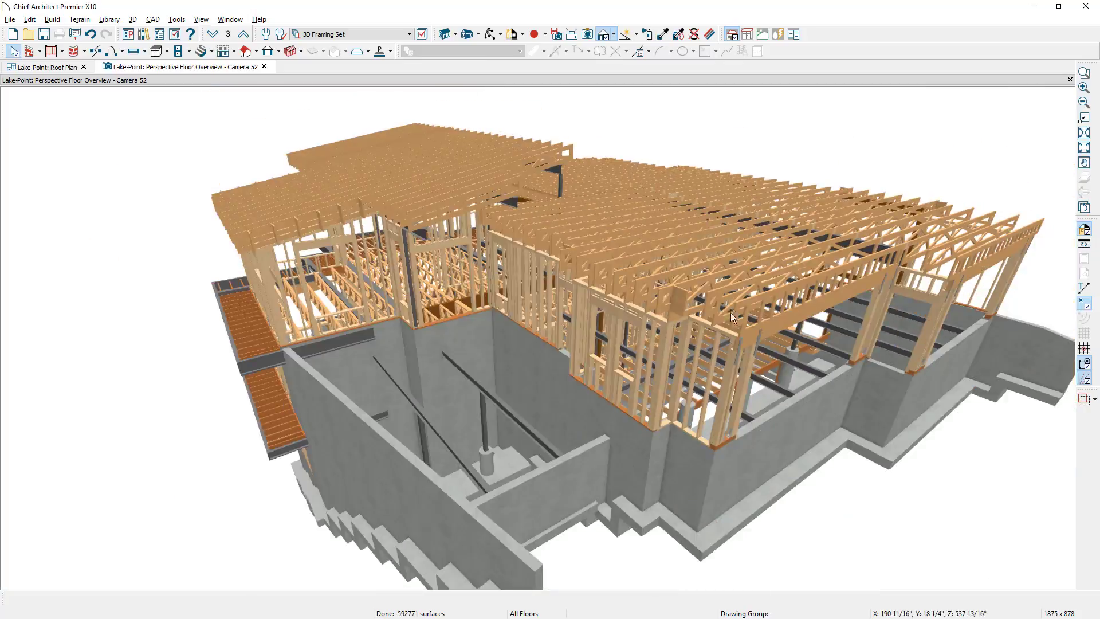
middle_drag(730, 307, 283, 361)
scroll(489, 417, up, 2)
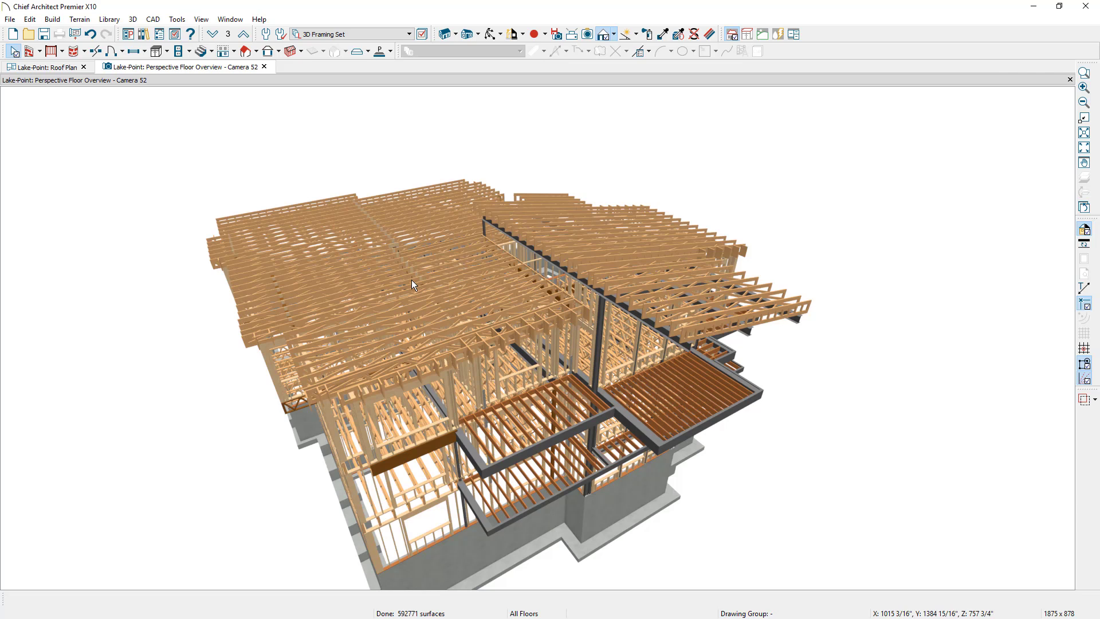
- Show the Lake-Point roof plan with the Framing, Roof layer set, panned to its lower part
click(57, 67)
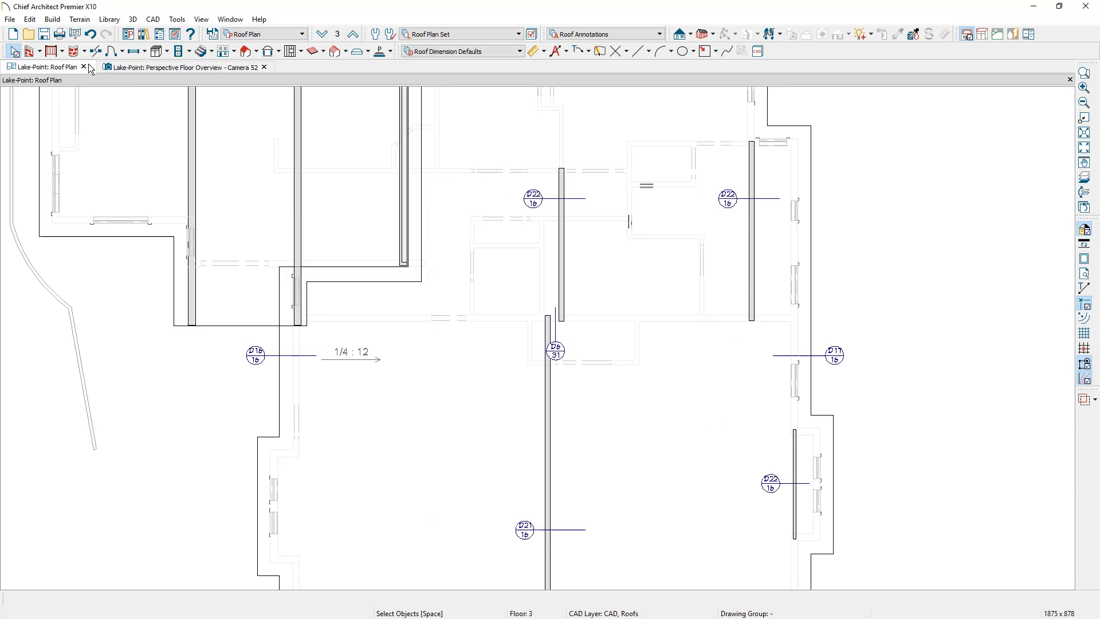
click(347, 53)
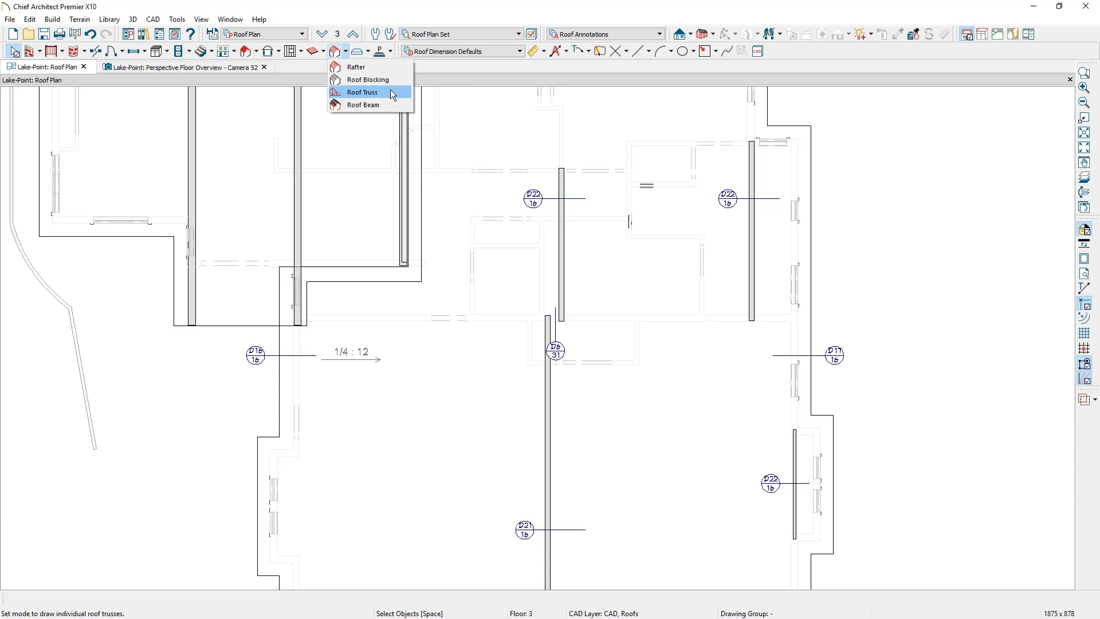
scroll(390, 229, down, 2)
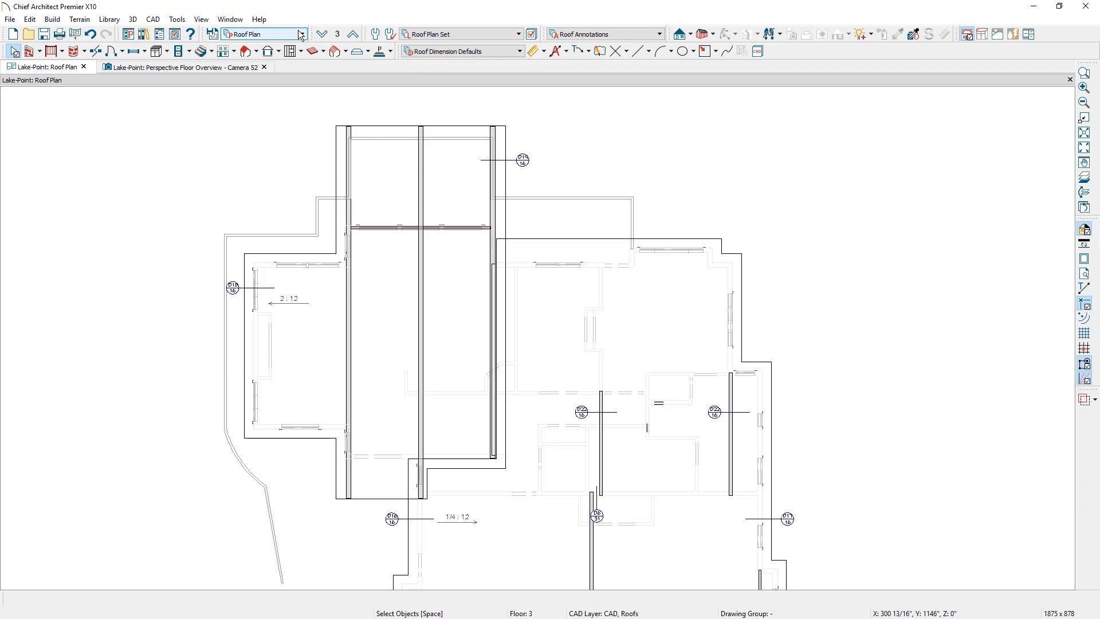
click(300, 34)
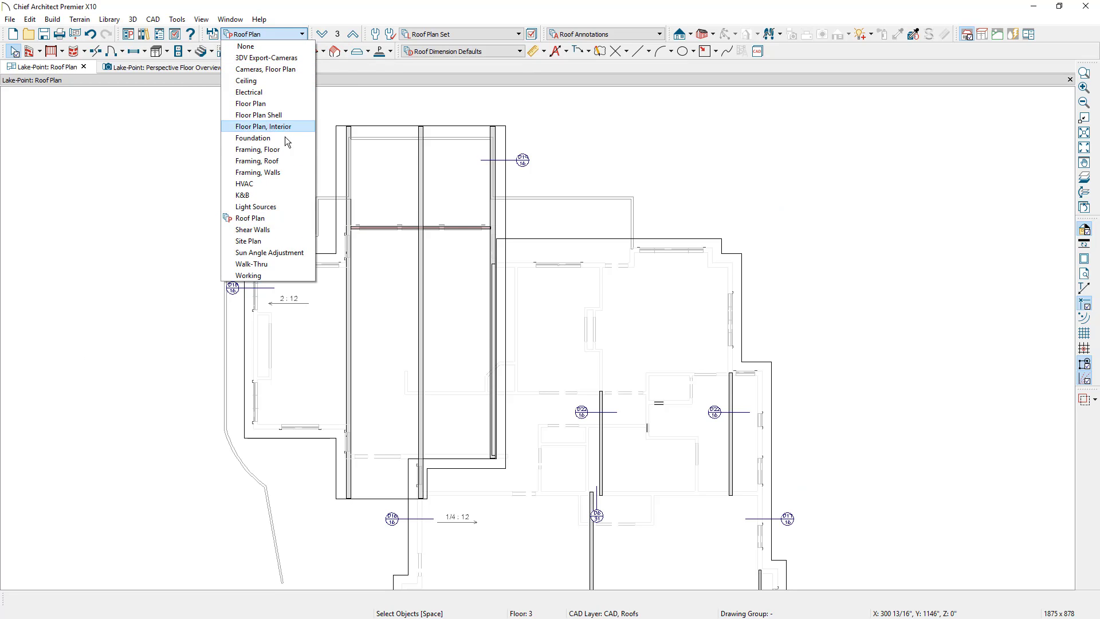
click(283, 162)
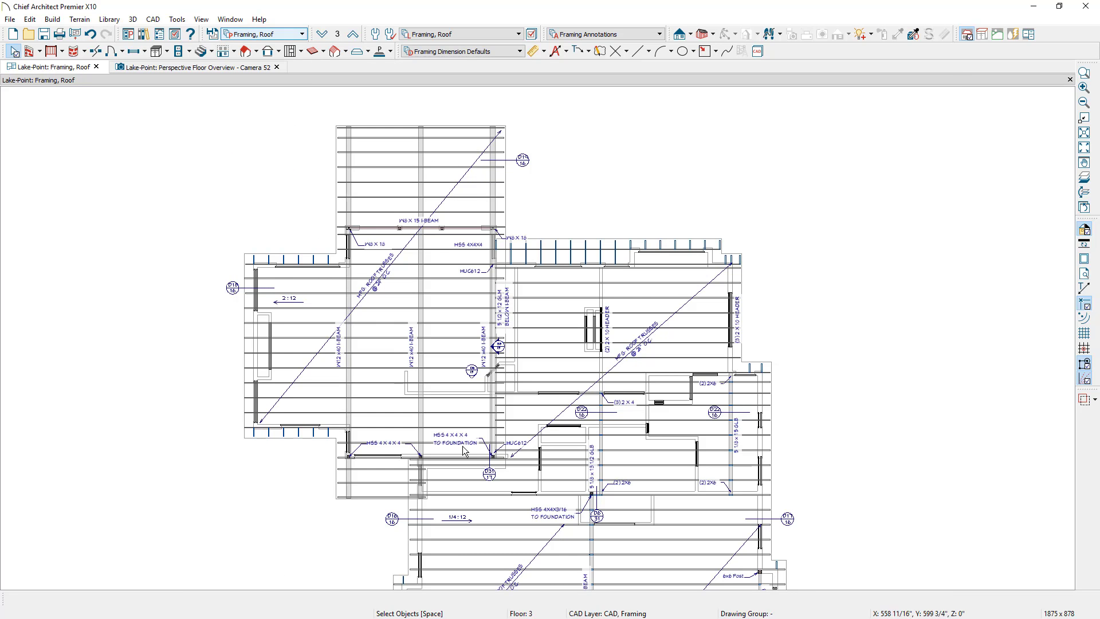
middle_drag(475, 468, 420, 256)
scroll(419, 418, up, 2)
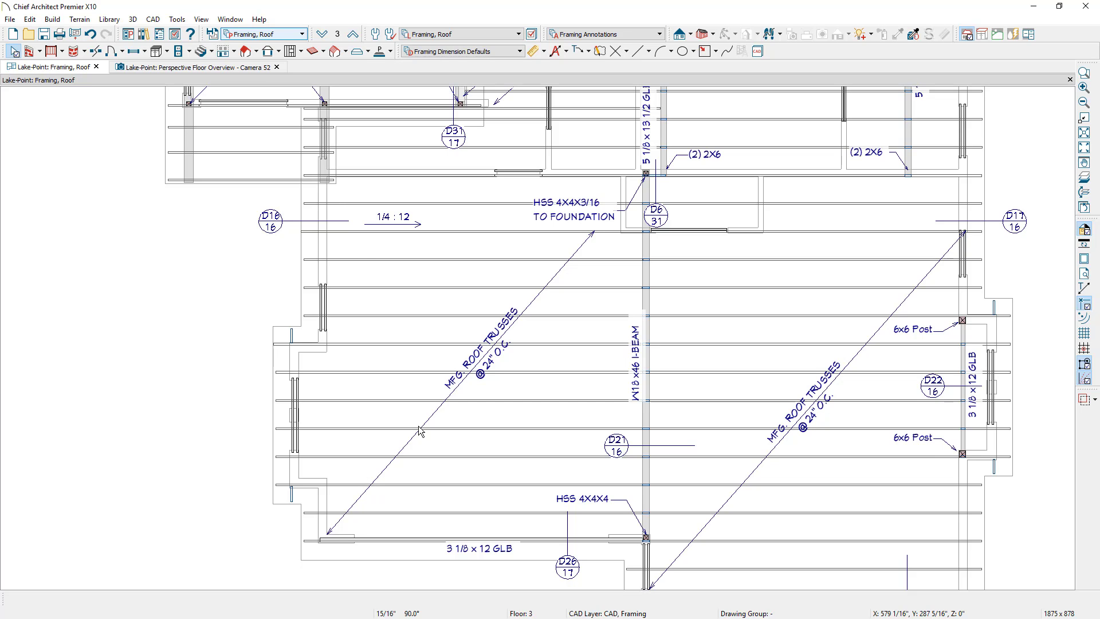
- Back in the 3D overview, orbit and zoom in on the trusses beside the attic walls
click(255, 70)
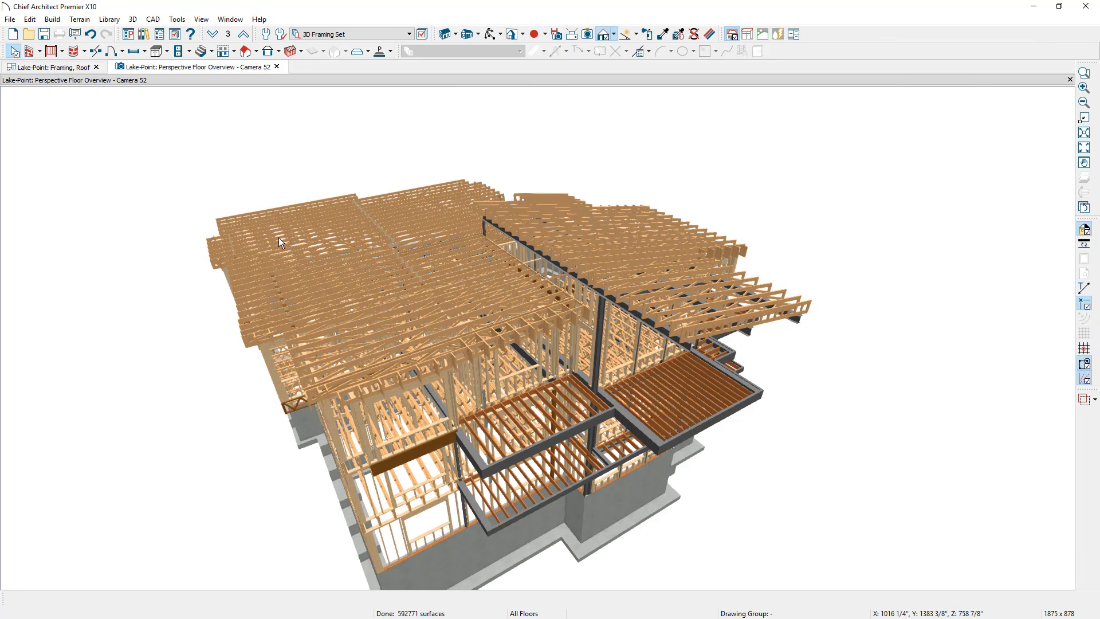
middle_drag(257, 444, 618, 421)
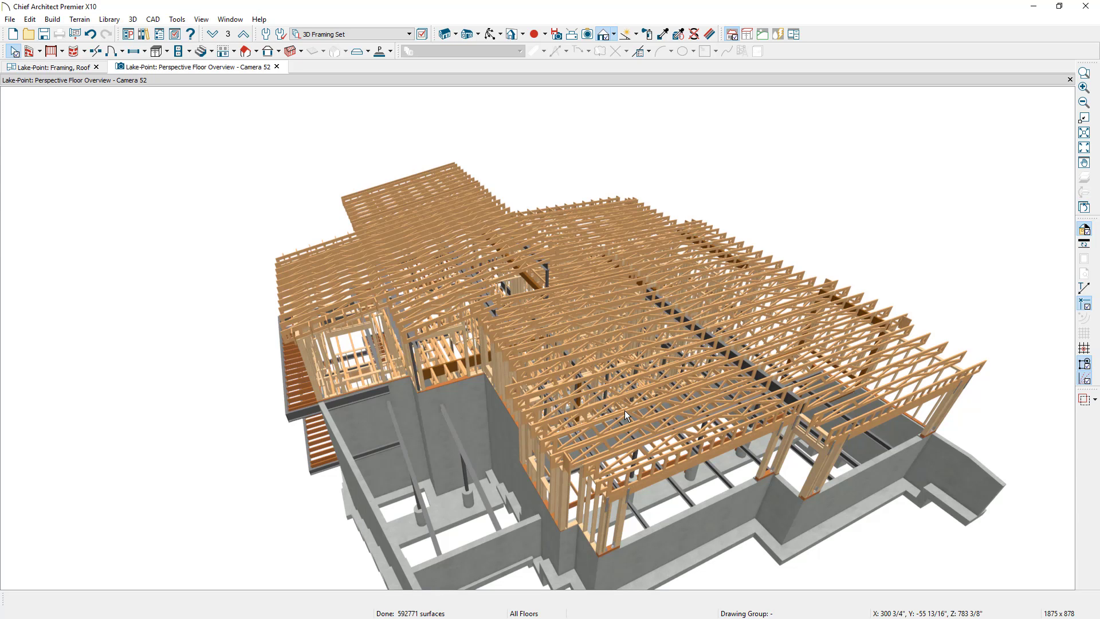
middle_drag(499, 445, 514, 436)
scroll(502, 355, up, 2)
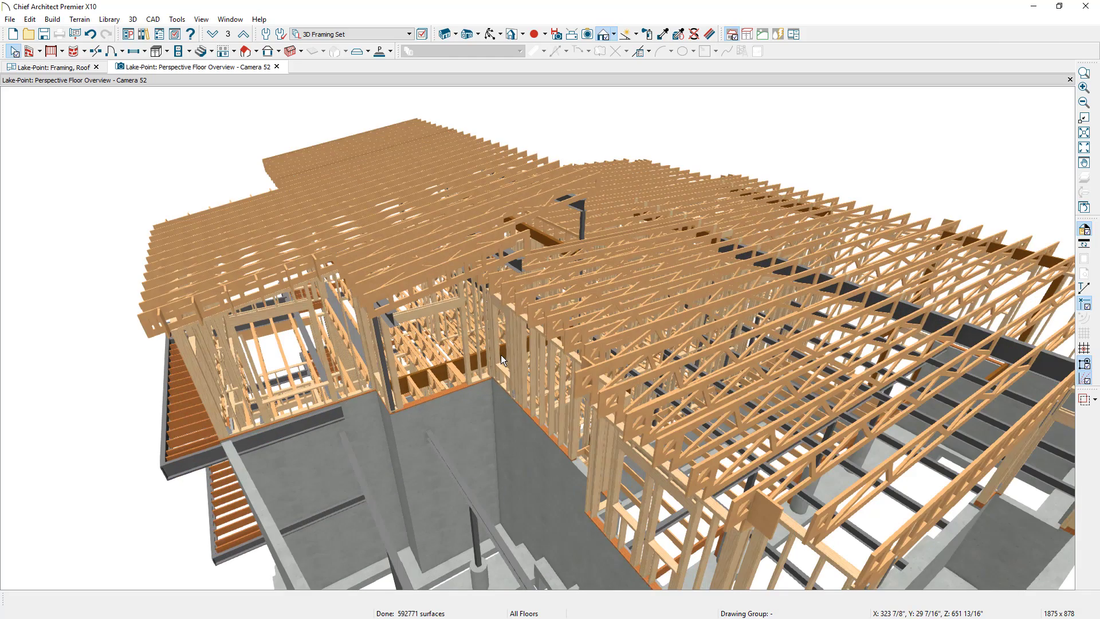
- Open a roof truss's specifications, cancel without changes, deselect it, and orbit to another side
click(447, 267)
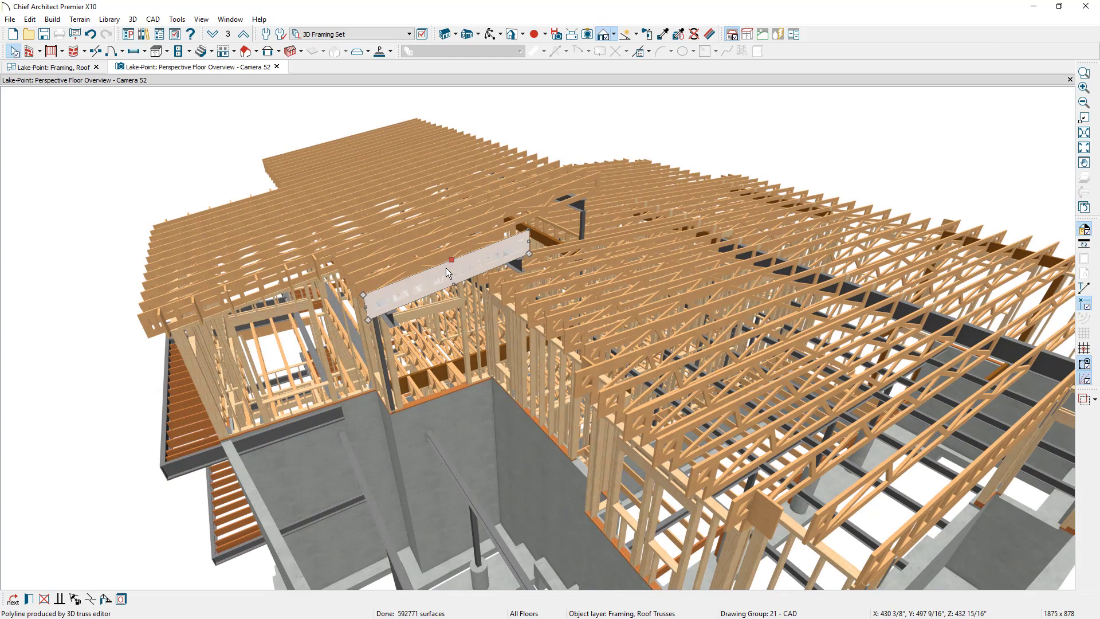
double_click(447, 273)
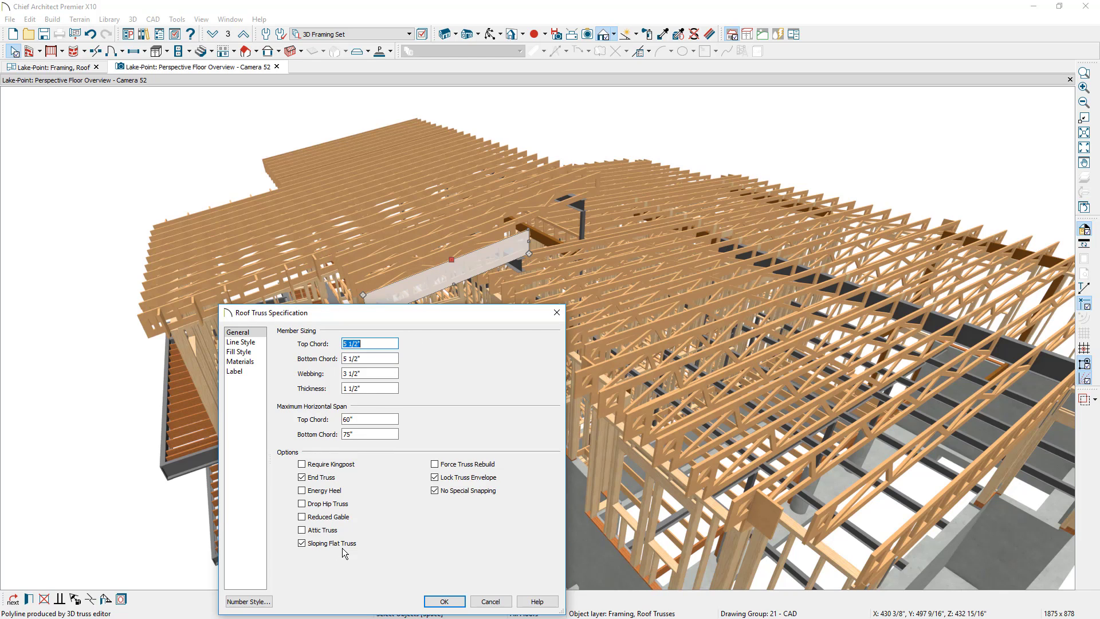
click(488, 601)
key(Escape)
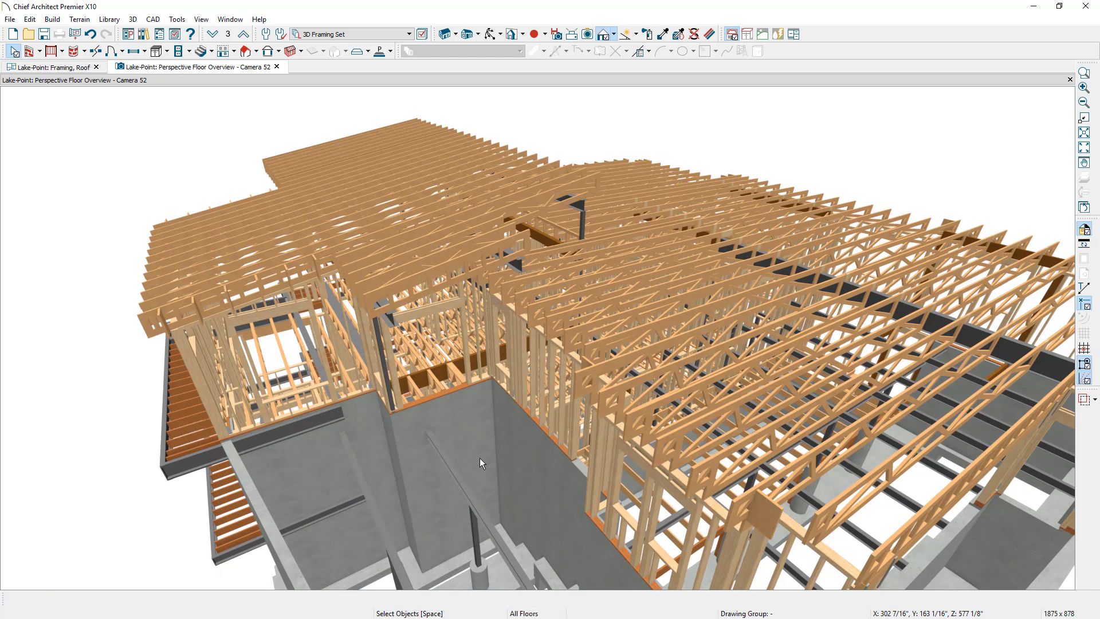
middle_drag(559, 432, 116, 464)
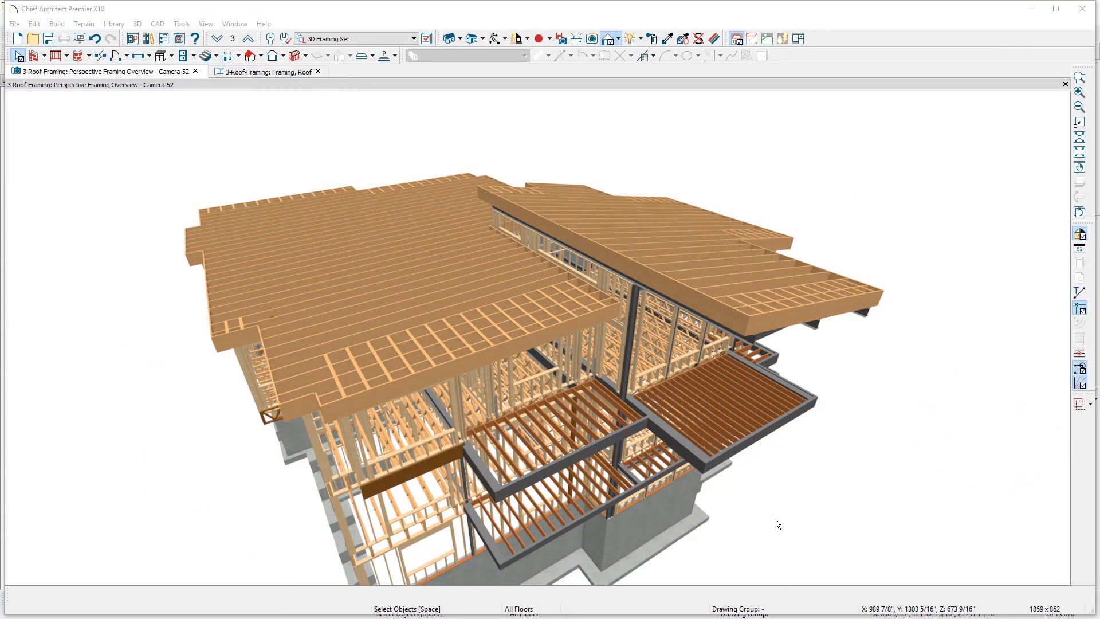
- Orbit, zoom and pan around the I-joist roof framing to re-centre the house
middle_drag(774, 517, 362, 518)
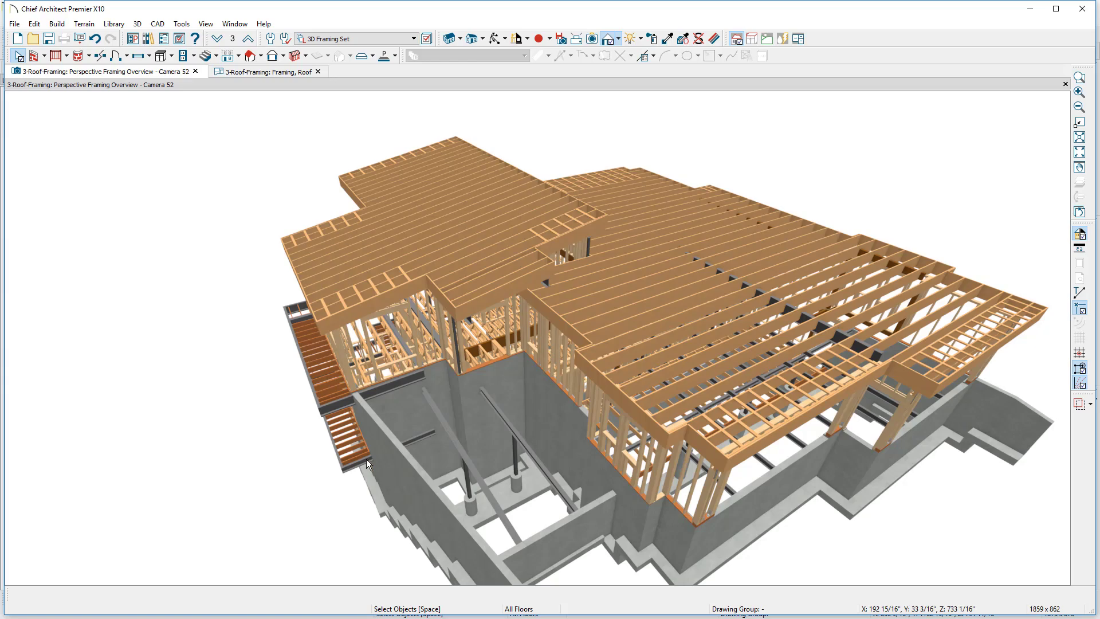
middle_drag(685, 476, 483, 447)
scroll(484, 446, down, 3)
drag(502, 425, 507, 390)
key(space)
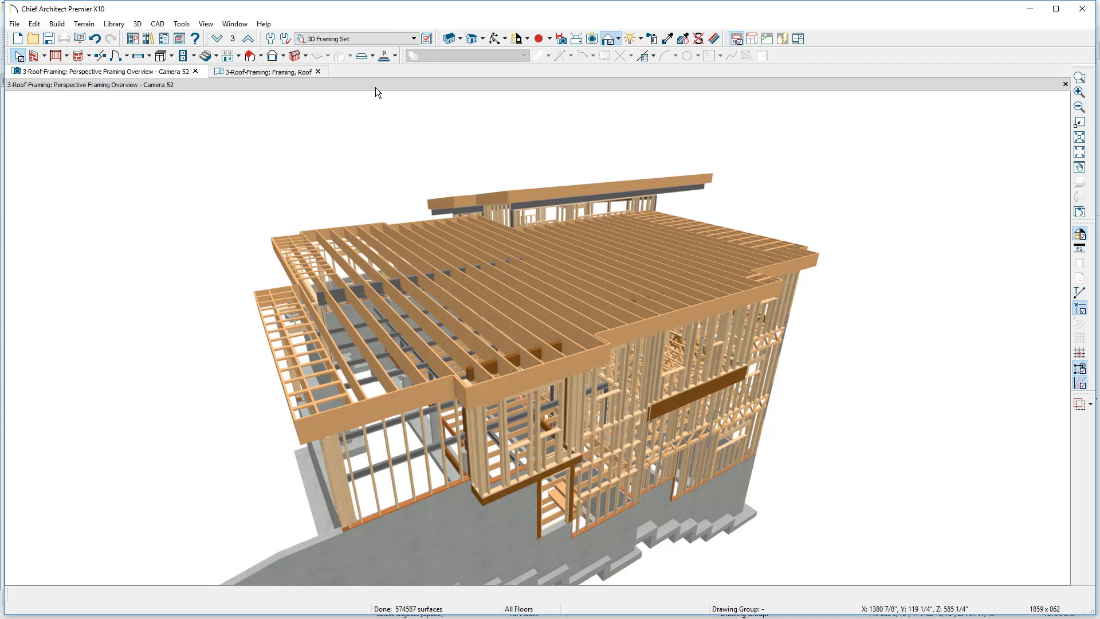
- Switch the 3D overview to the '3D Framing, Roof' layer set so only the roof framing shows
click(394, 39)
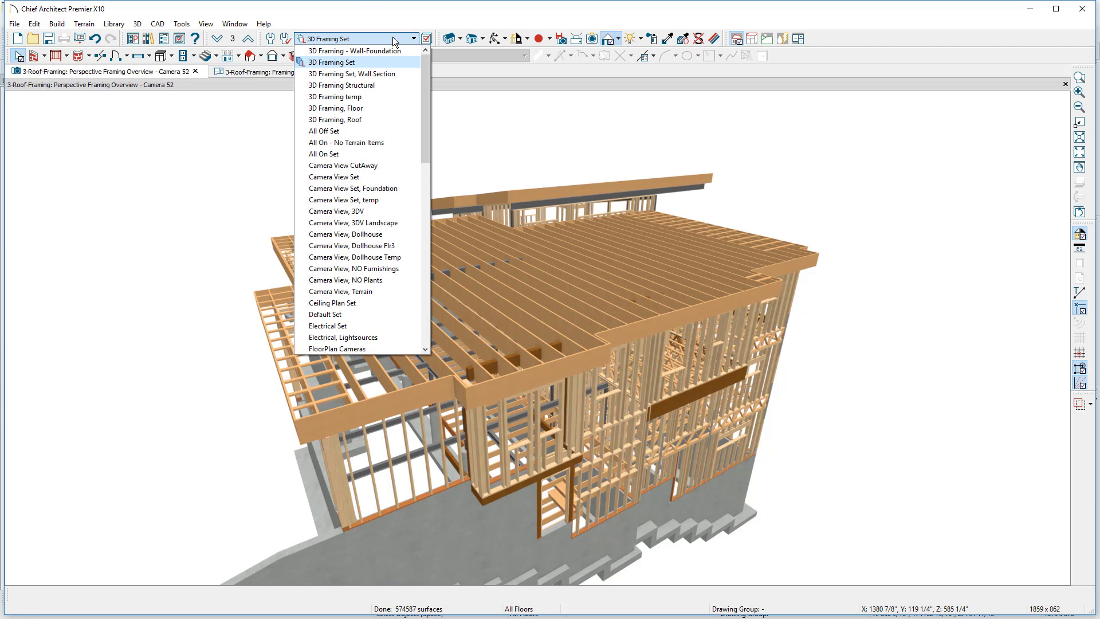
click(335, 119)
middle_drag(634, 535, 926, 576)
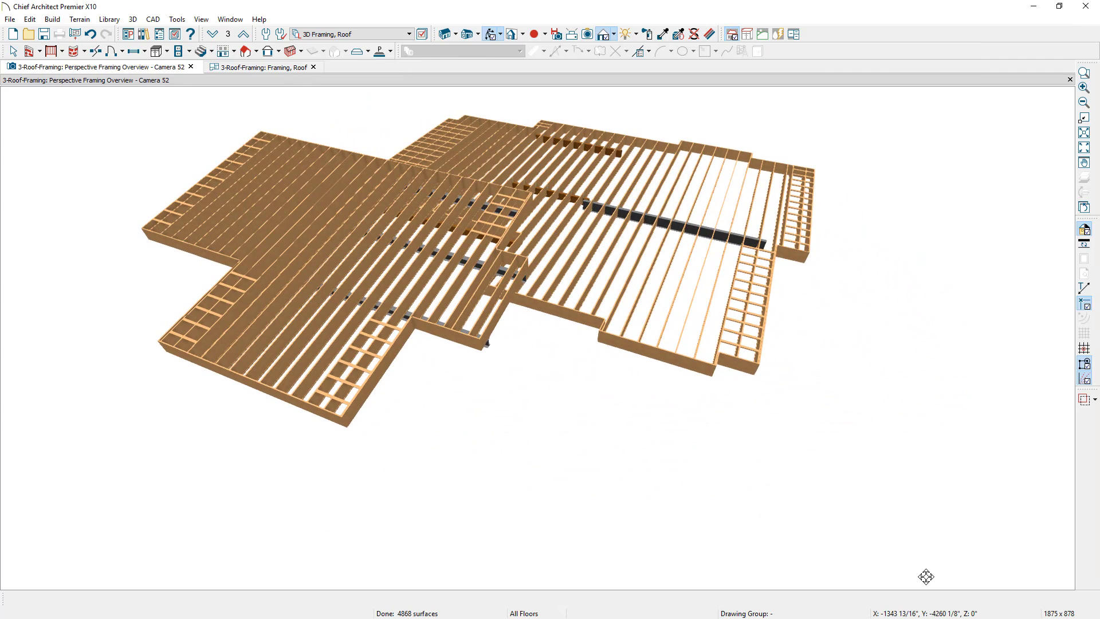
- Dismiss the File > Export menu without exporting, then orbit around the I-joist roof framing
key(alt+f)
key(Up)
key(Up)
key(Up)
key(Up)
key(Up)
key(Right)
key(Up)
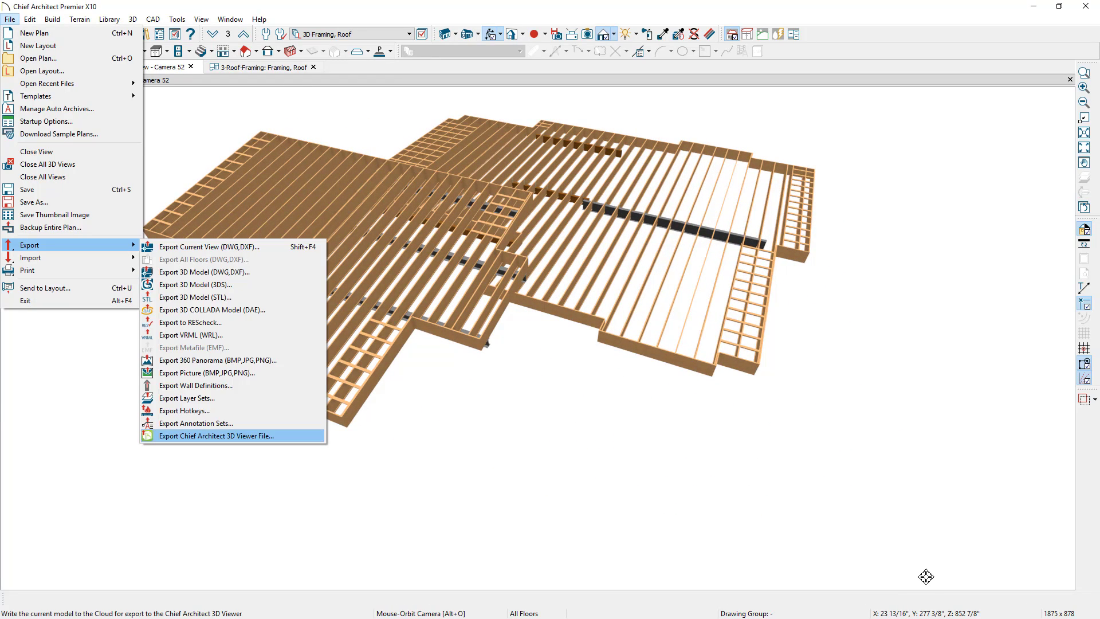
click(314, 435)
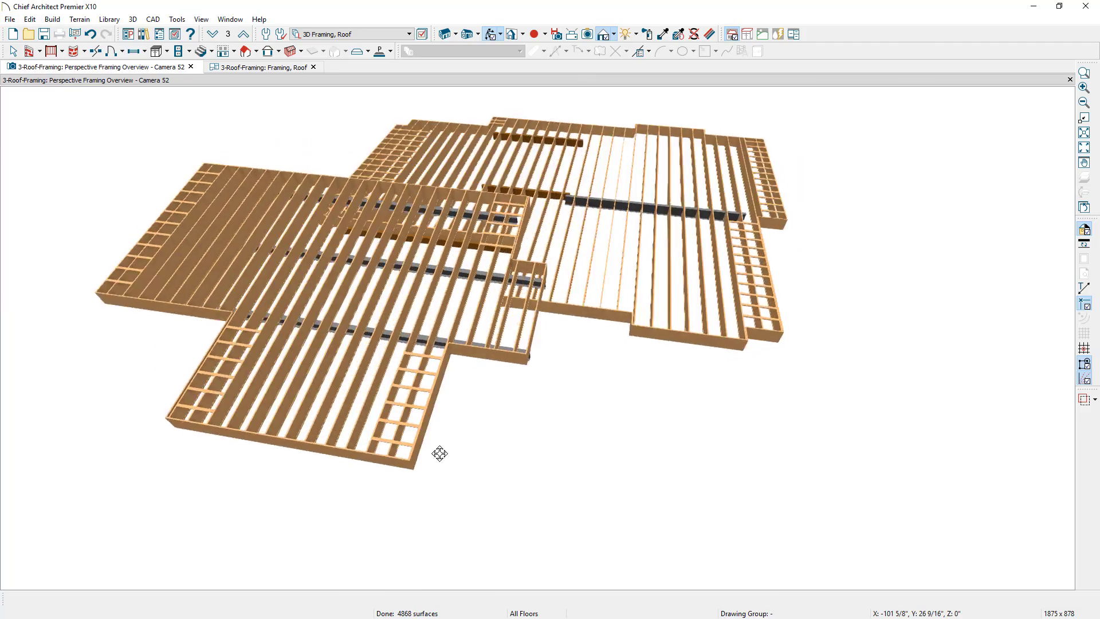
drag(449, 454, 756, 419)
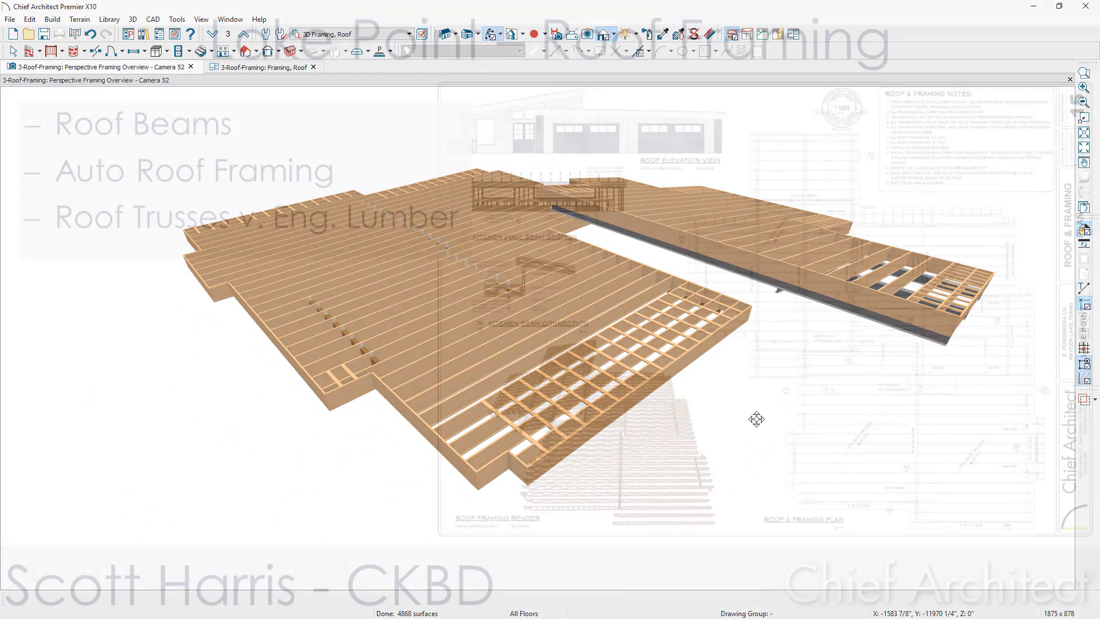